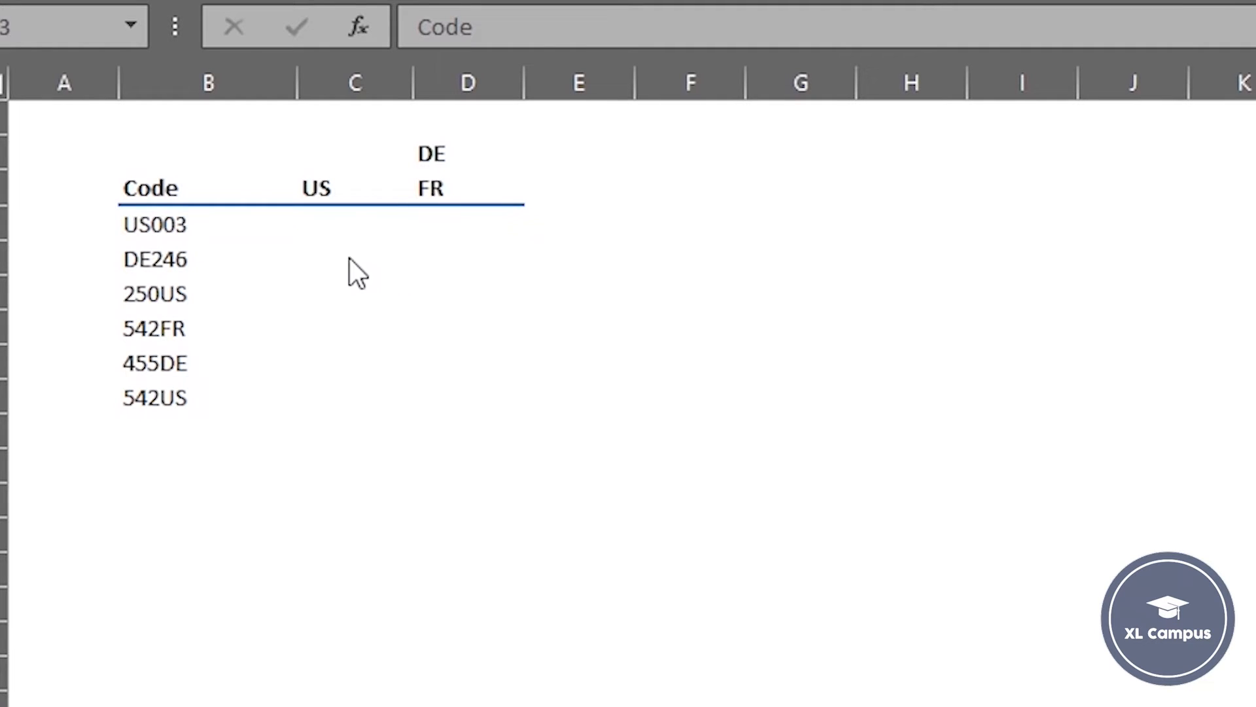
drag(182, 236, 202, 411)
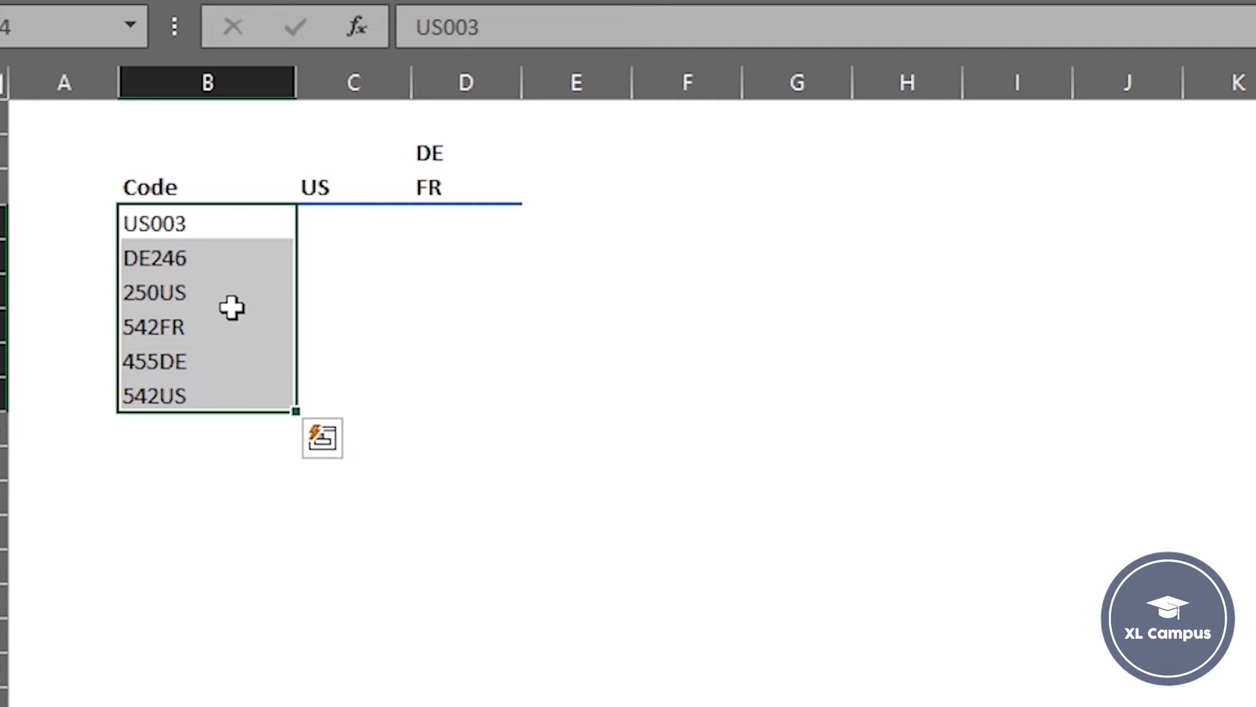
click(338, 223)
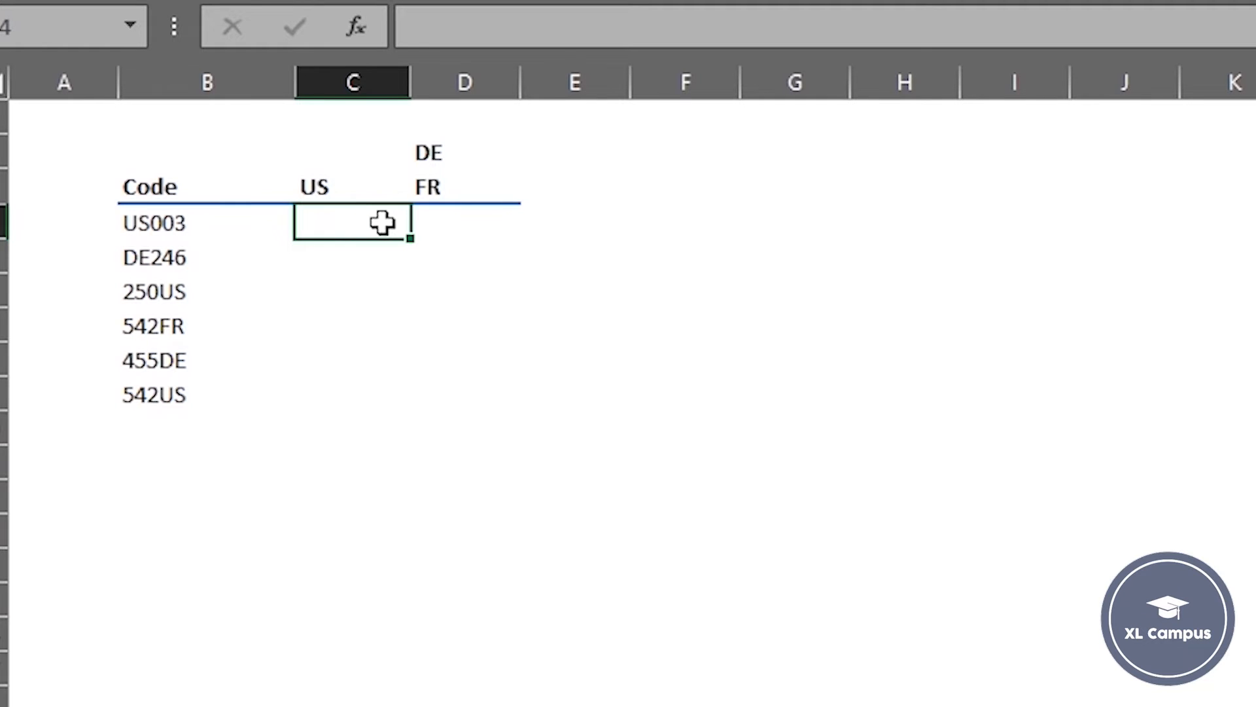
click(453, 220)
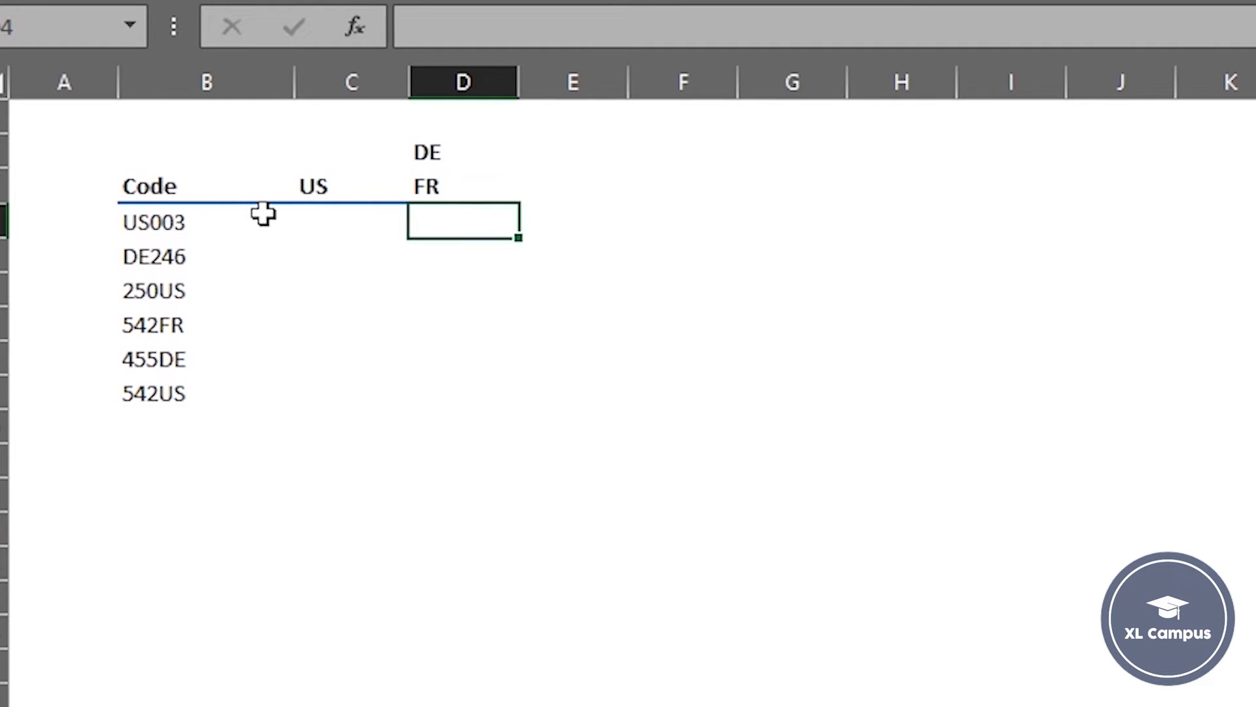
- Enter the formula =IF(B4="US*","US","") in cell C4 to test the first code with a wildcard
click(341, 225)
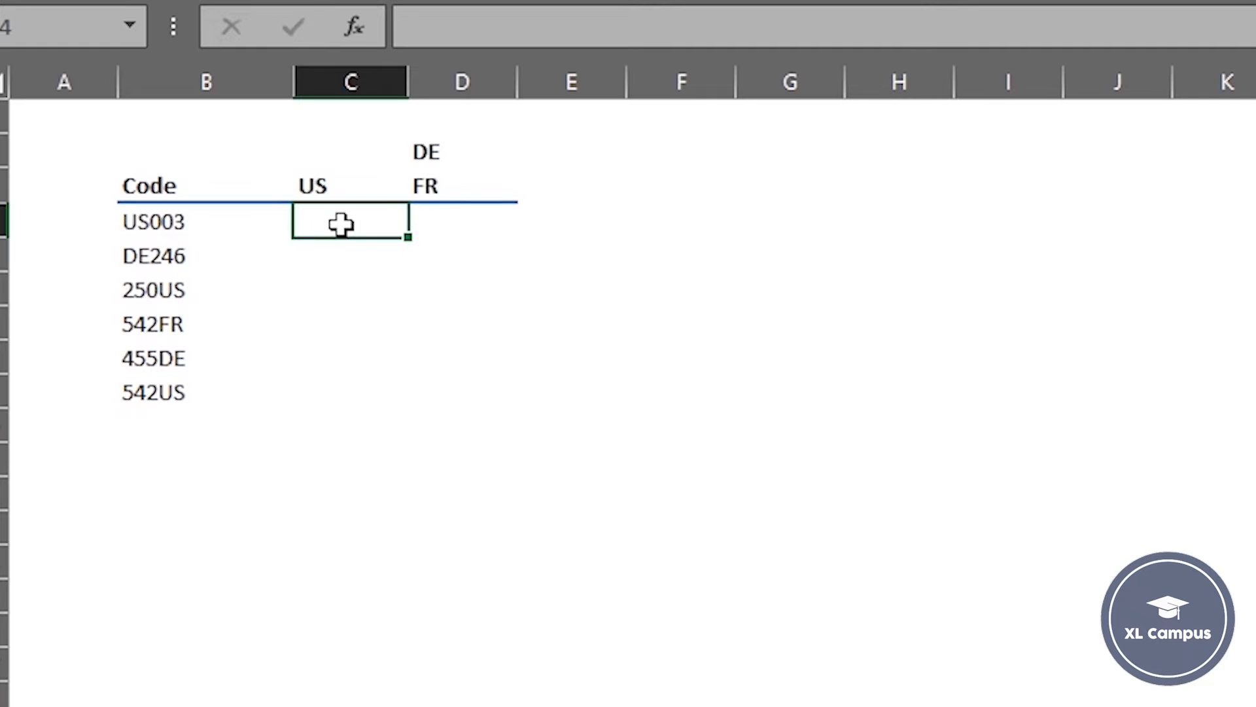
text(=if)
key(Tab)
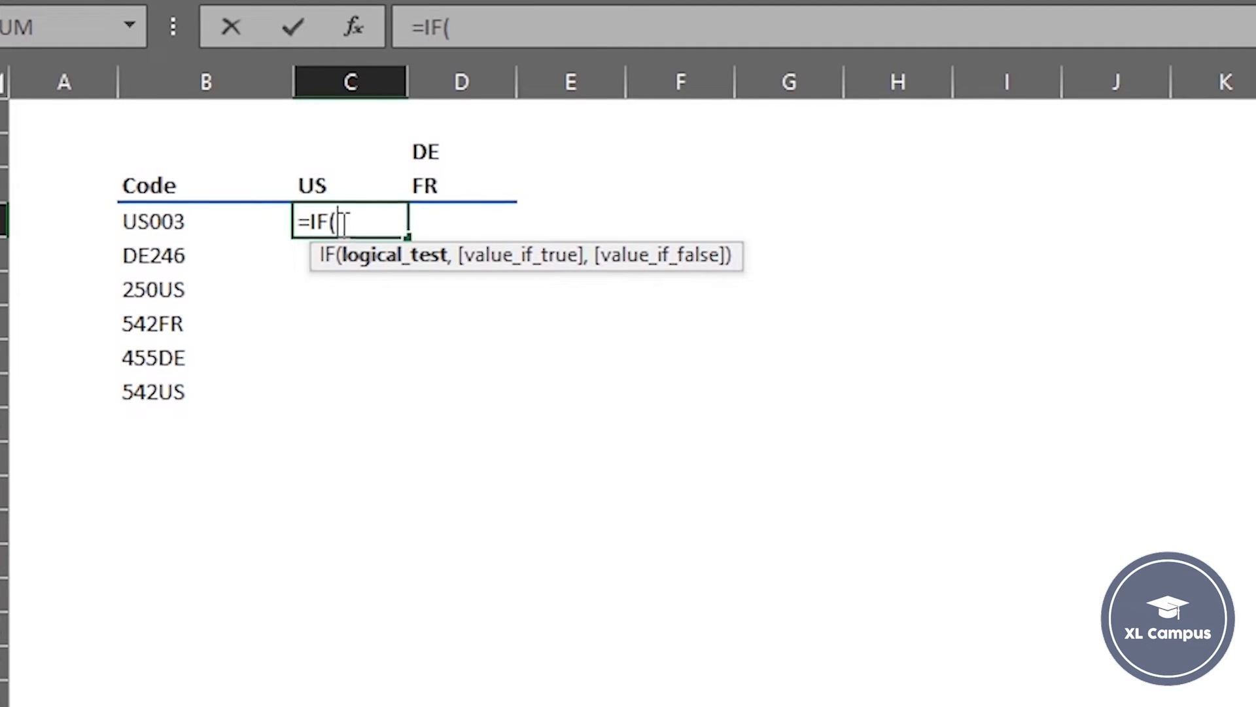
key(Left)
text(=)
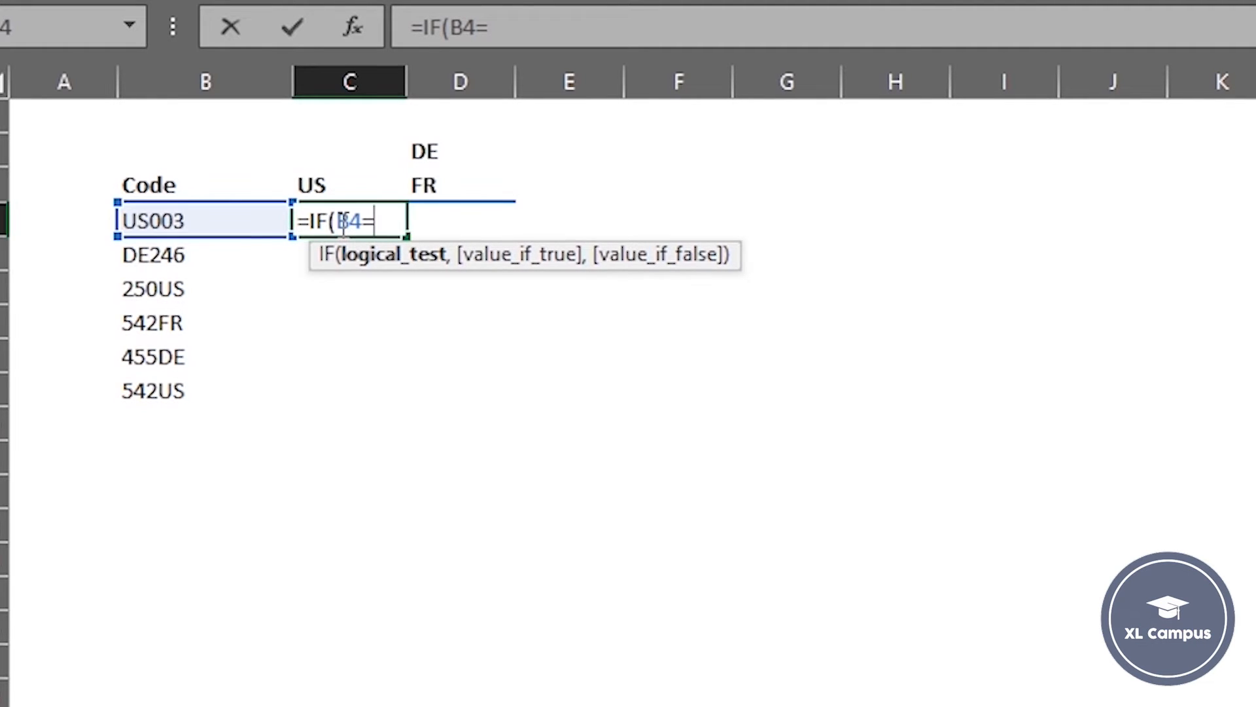
text("US)
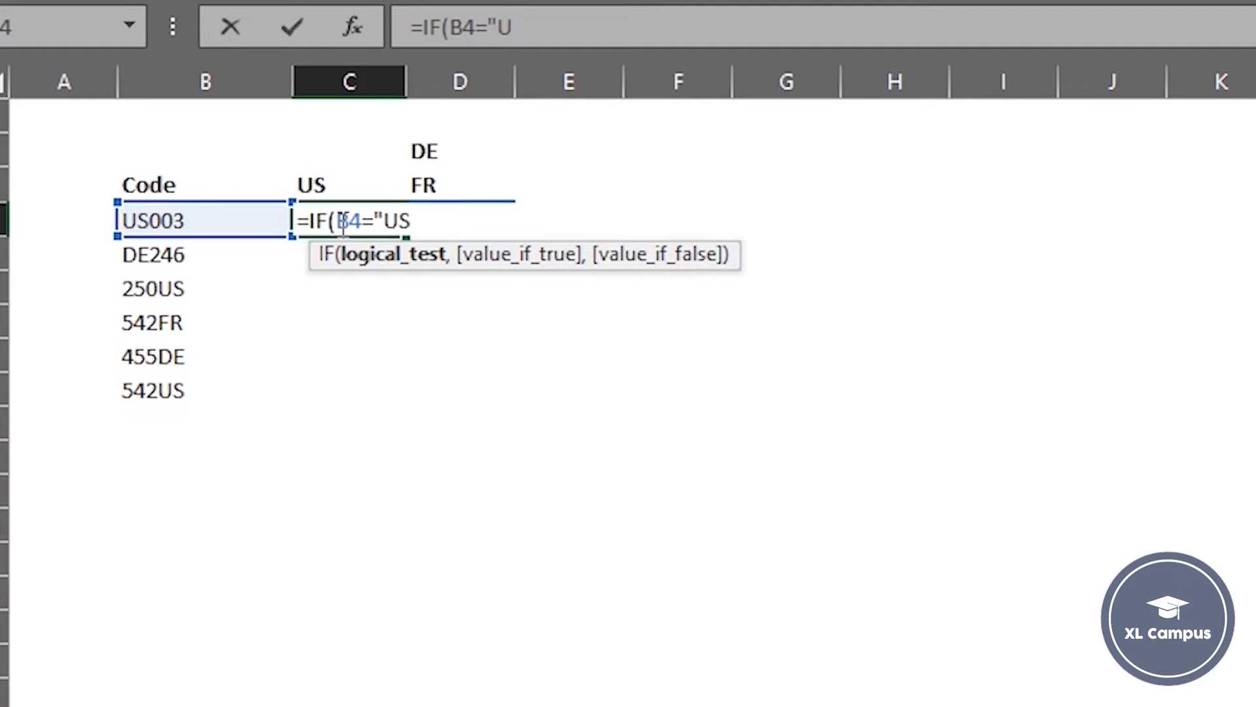
text(*)
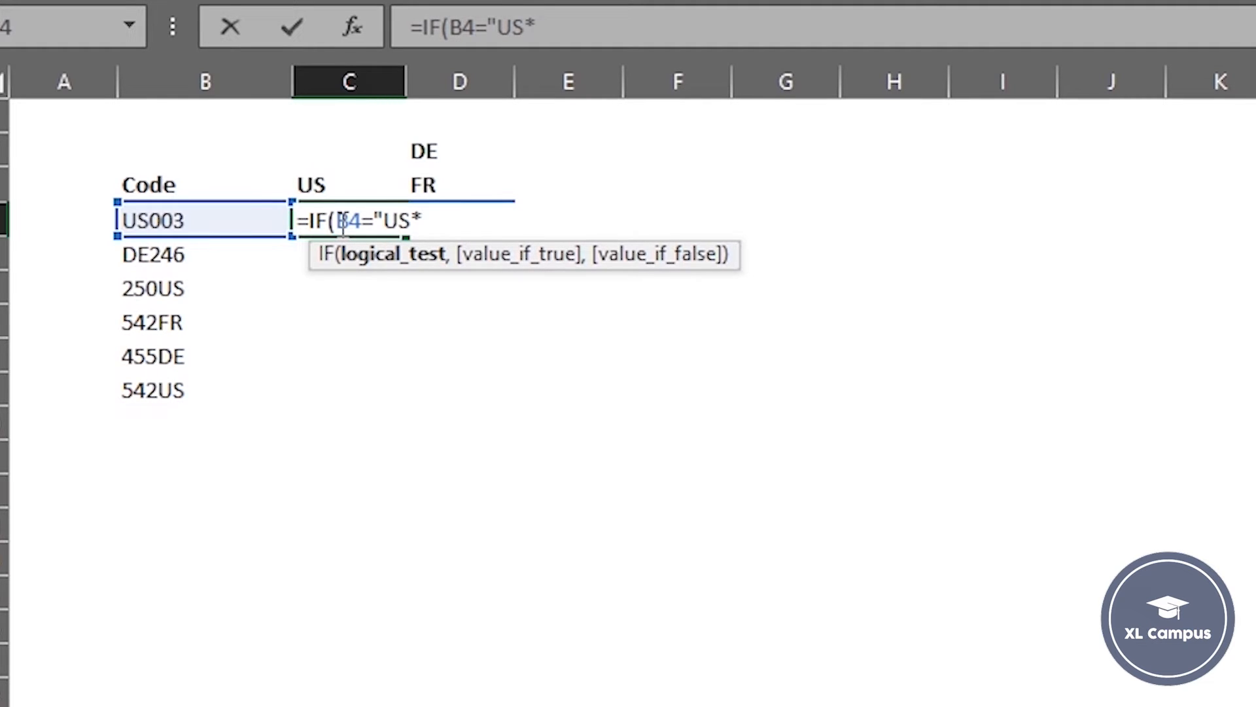
text(")
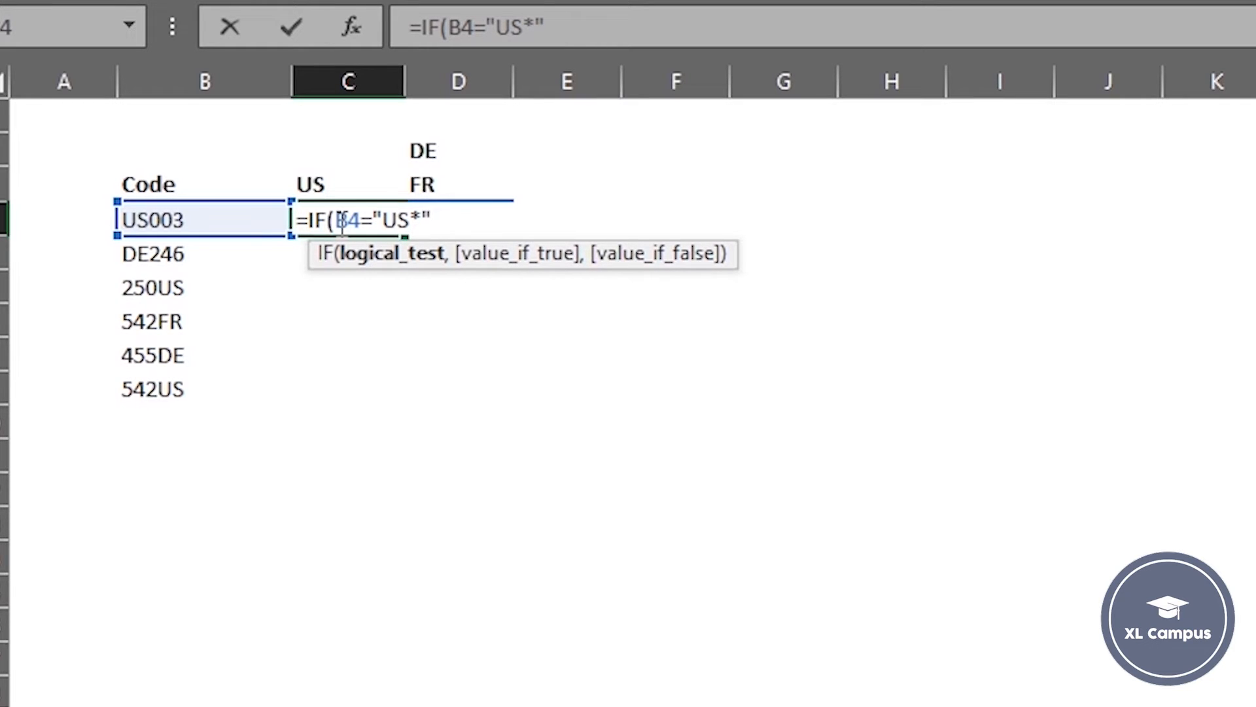
text(,)
text("US)
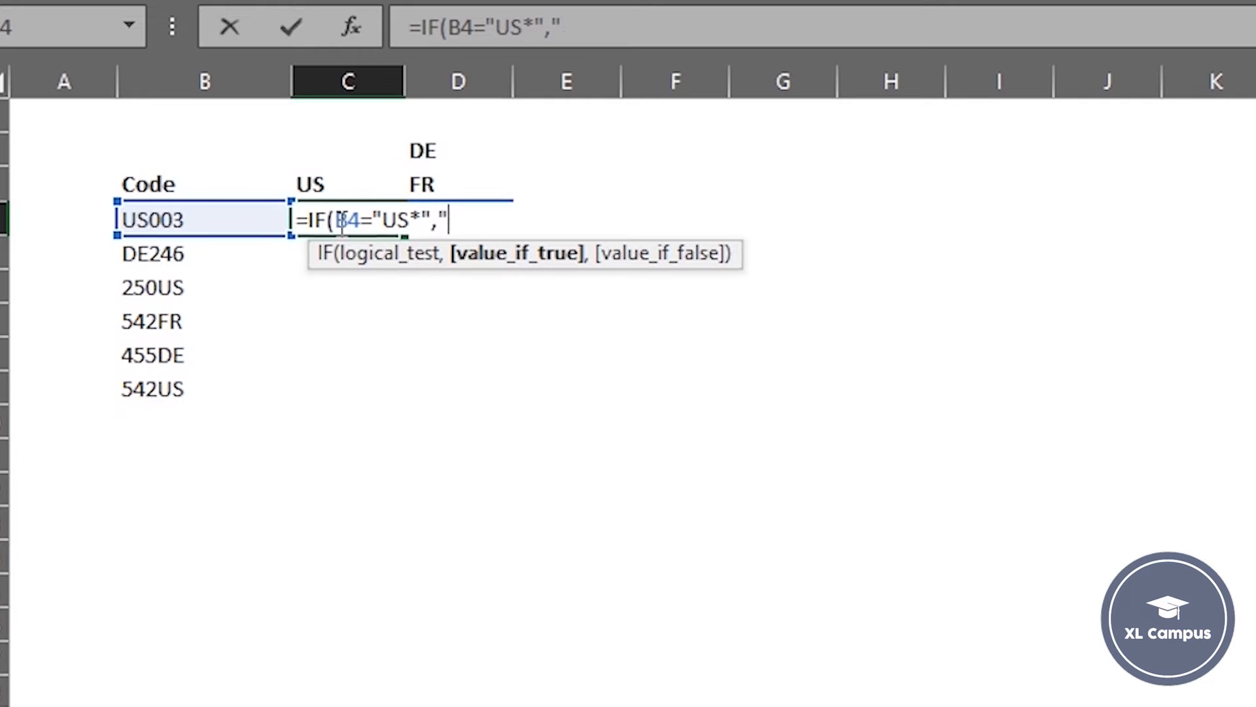
text(","")
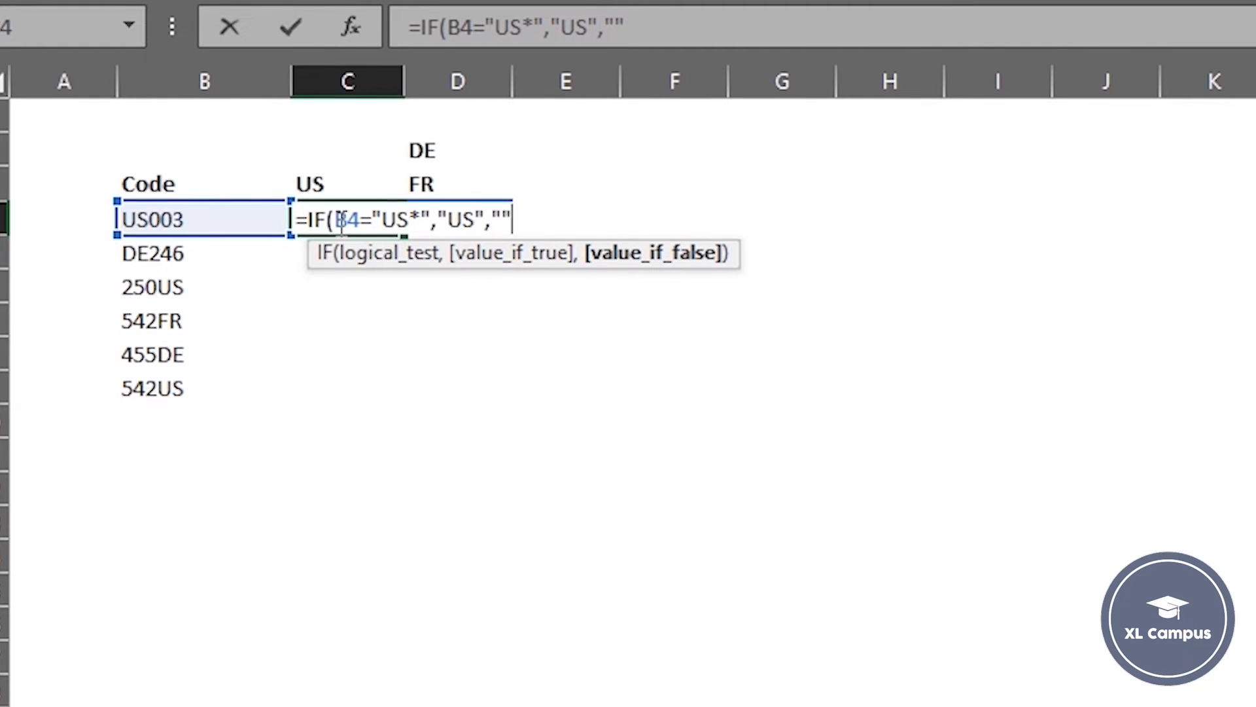
text())
key(Return)
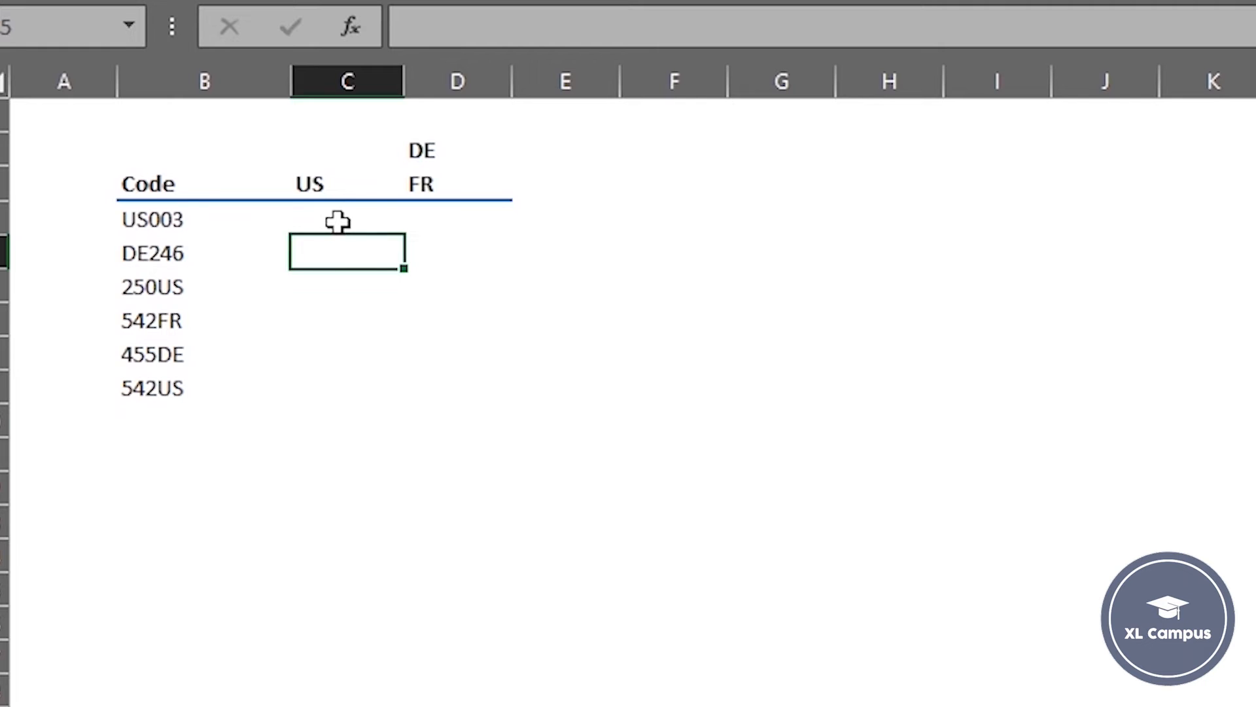
- Examine the wildcard condition in the IF formula in C4, keeping the formula as it is
click(338, 222)
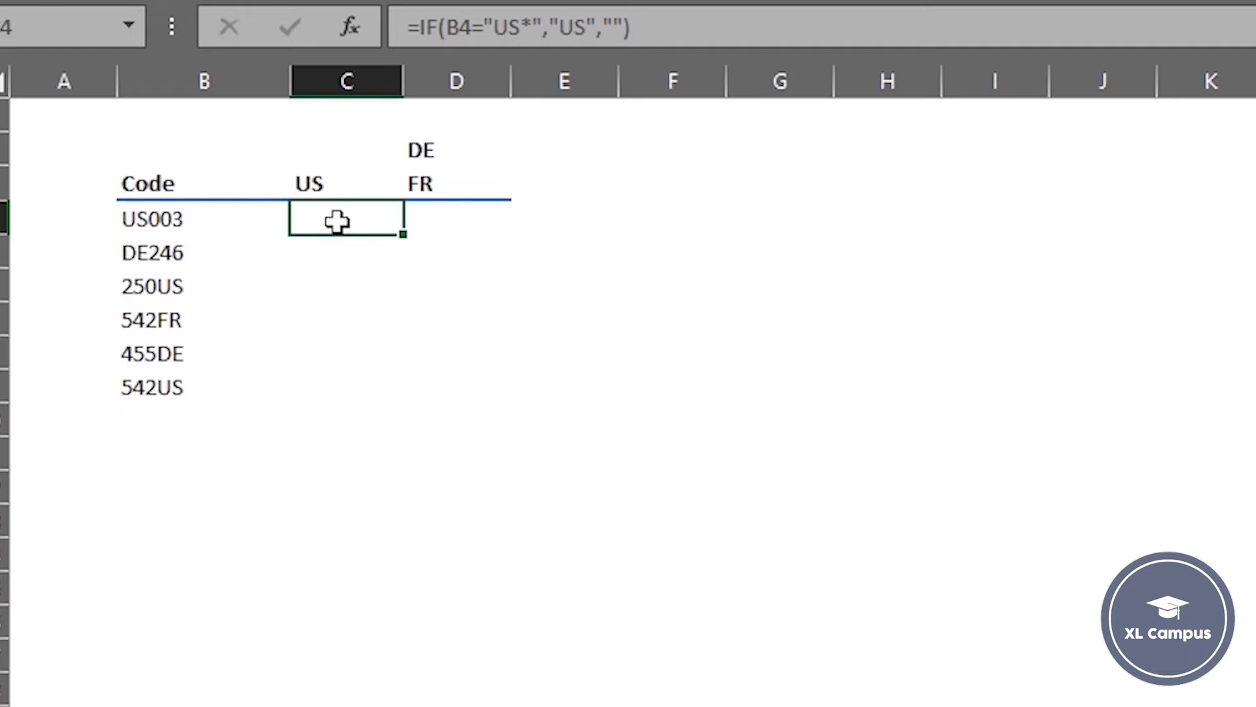
double_click(338, 222)
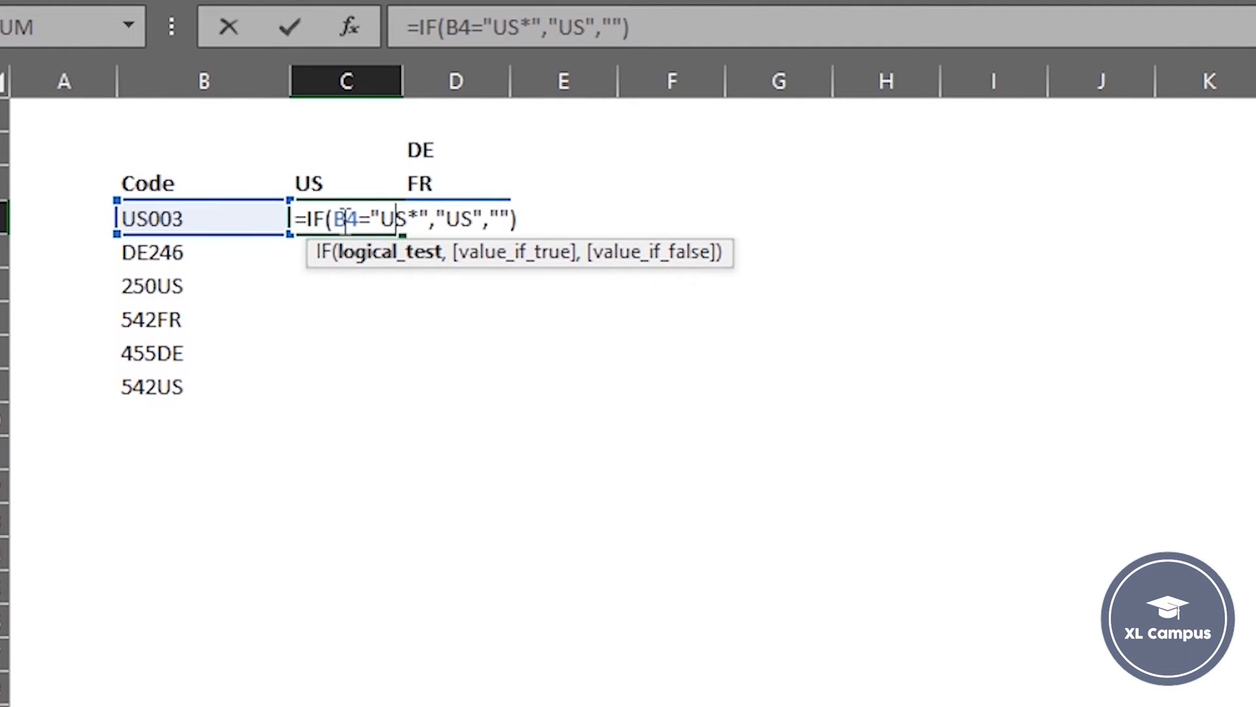
click(419, 218)
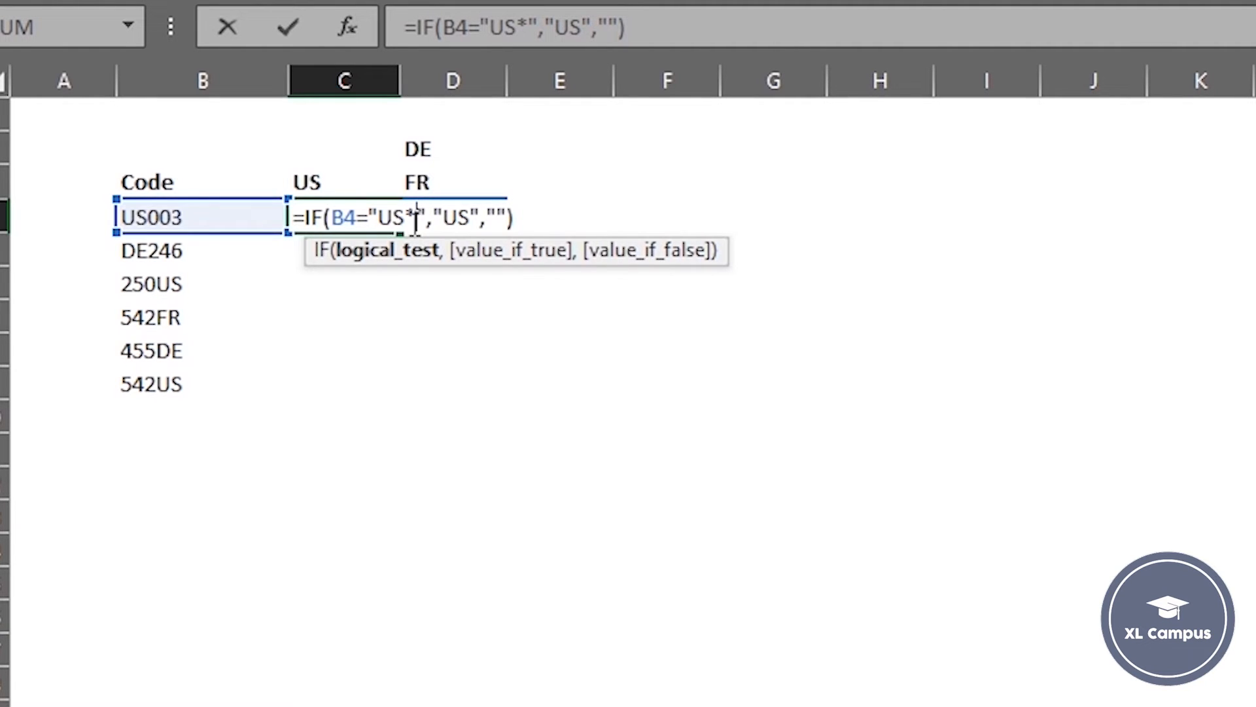
key(ctrl+Return)
- Enter =SEARCH($C$3,B4) in cell F4 to find the US header text within the first code
click(640, 217)
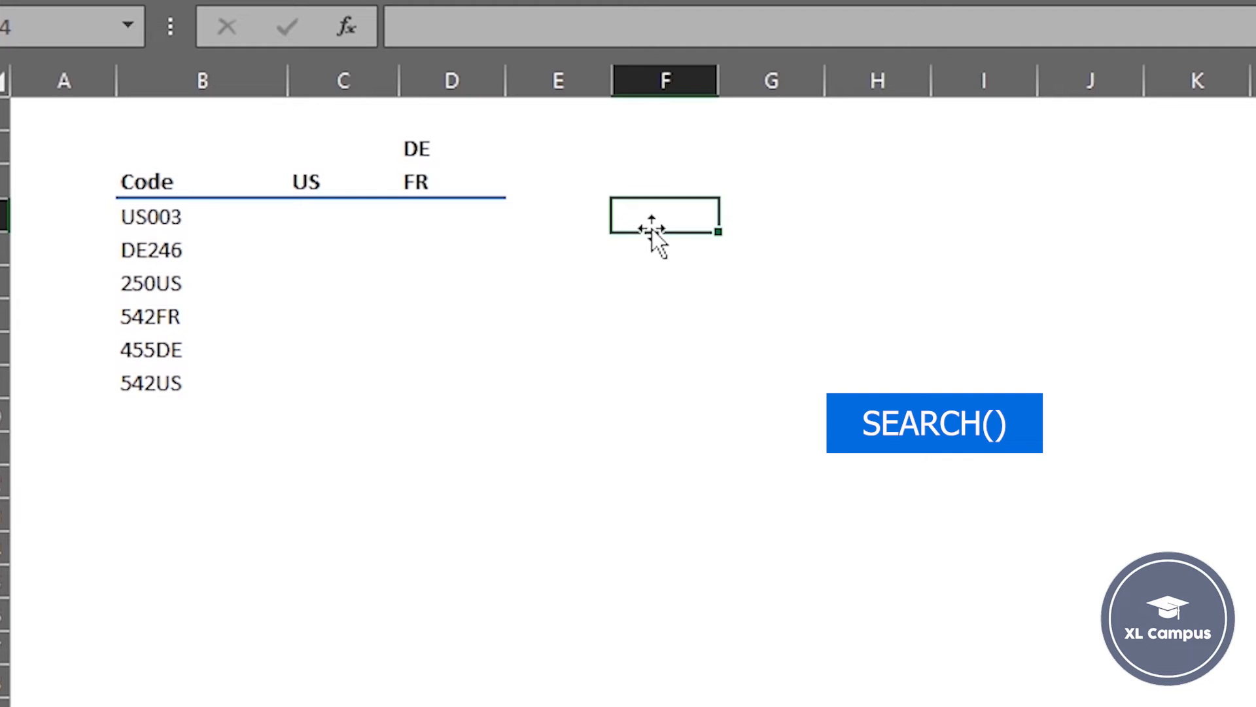
text(=)
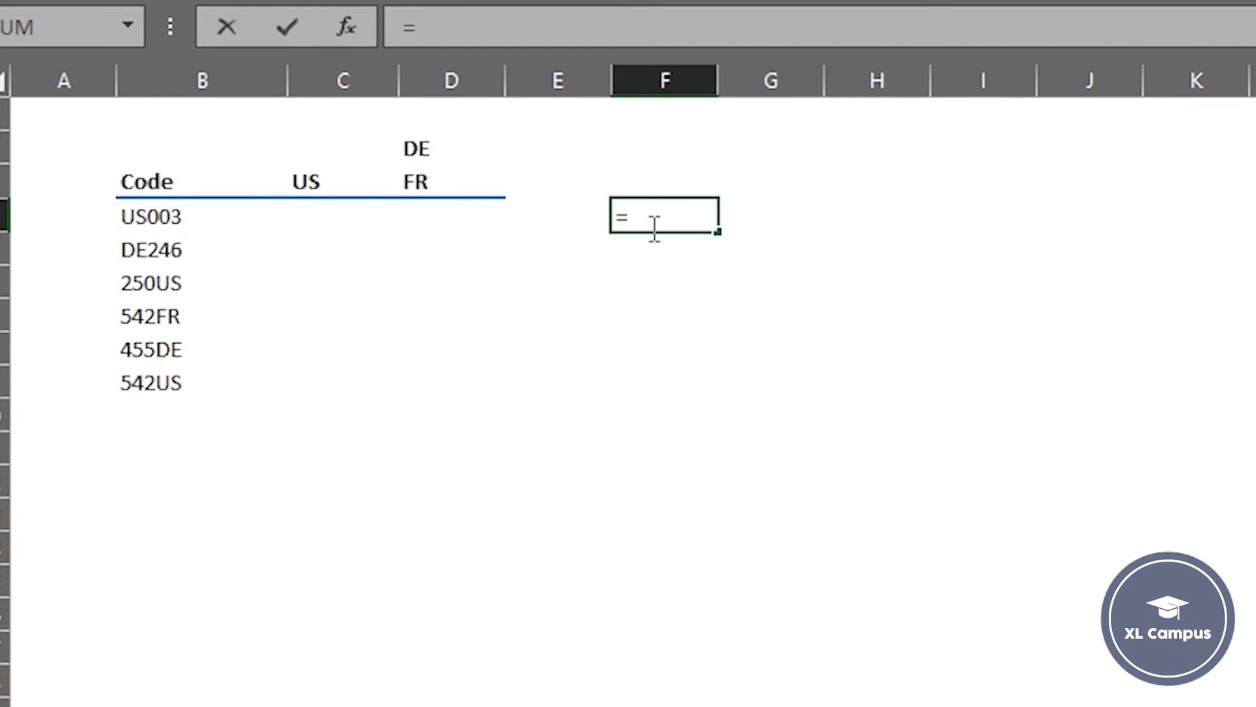
text(se)
key(Tab)
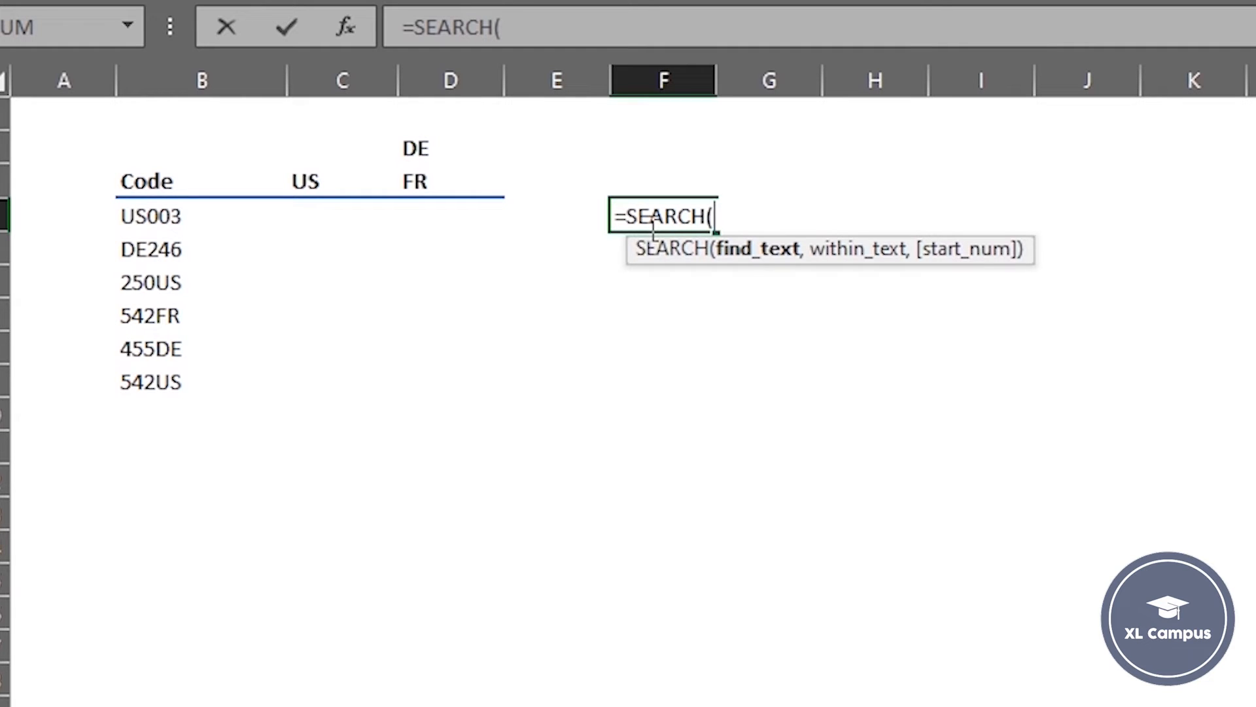
click(317, 180)
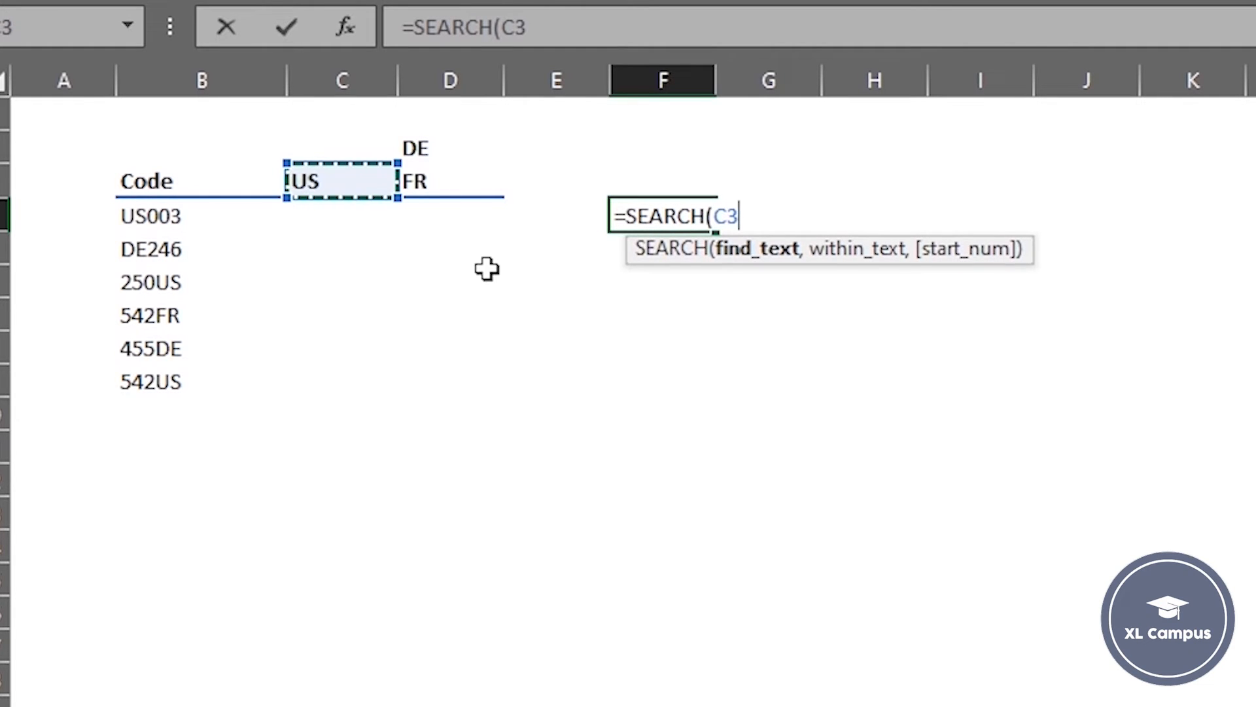
key(F4)
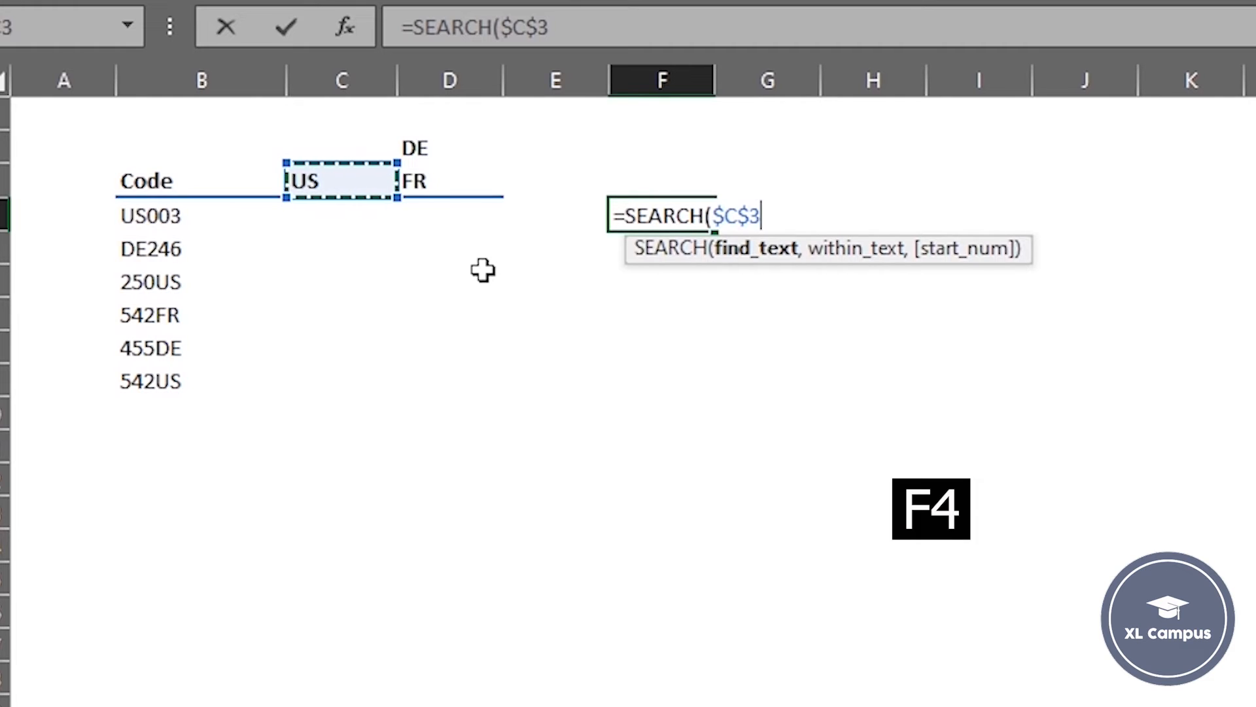
text(,)
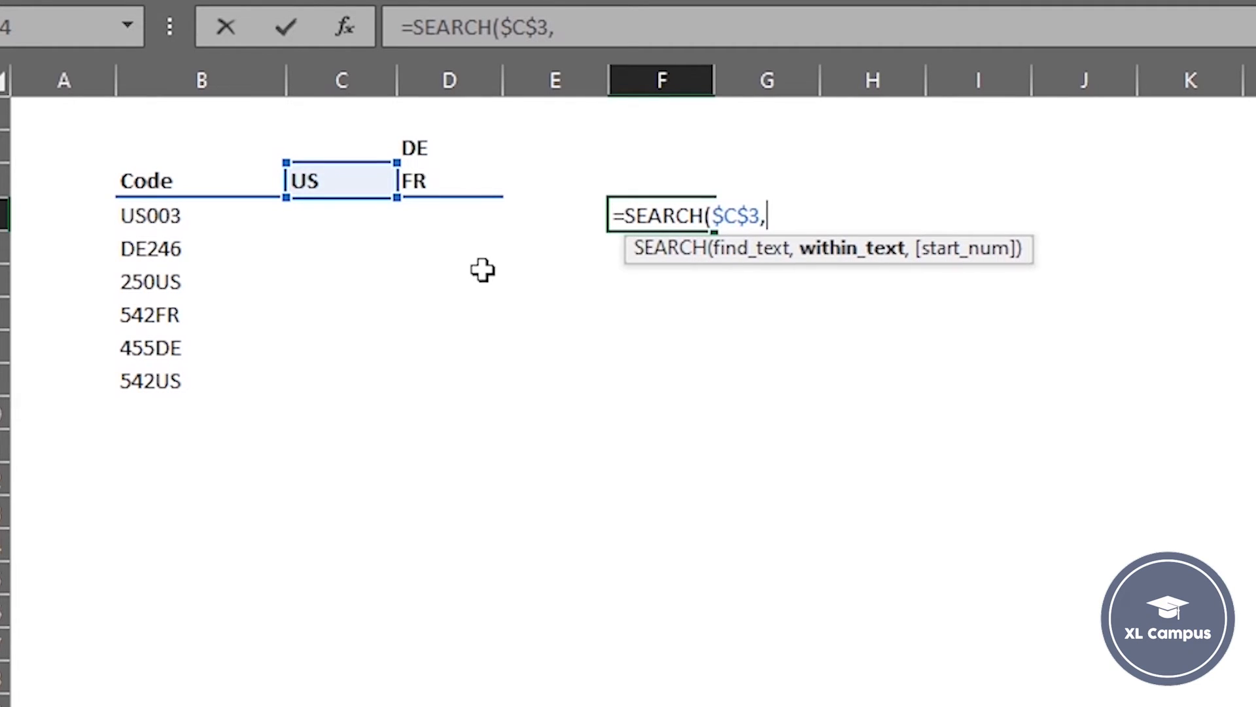
click(150, 222)
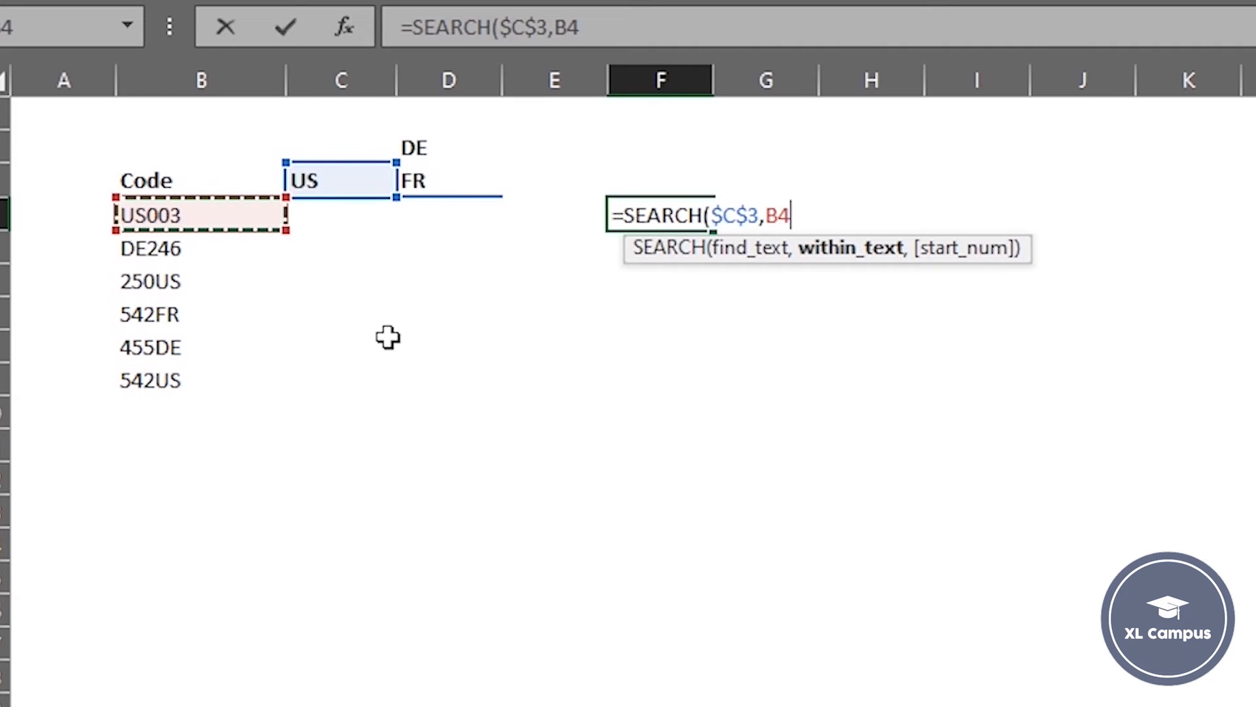
text())
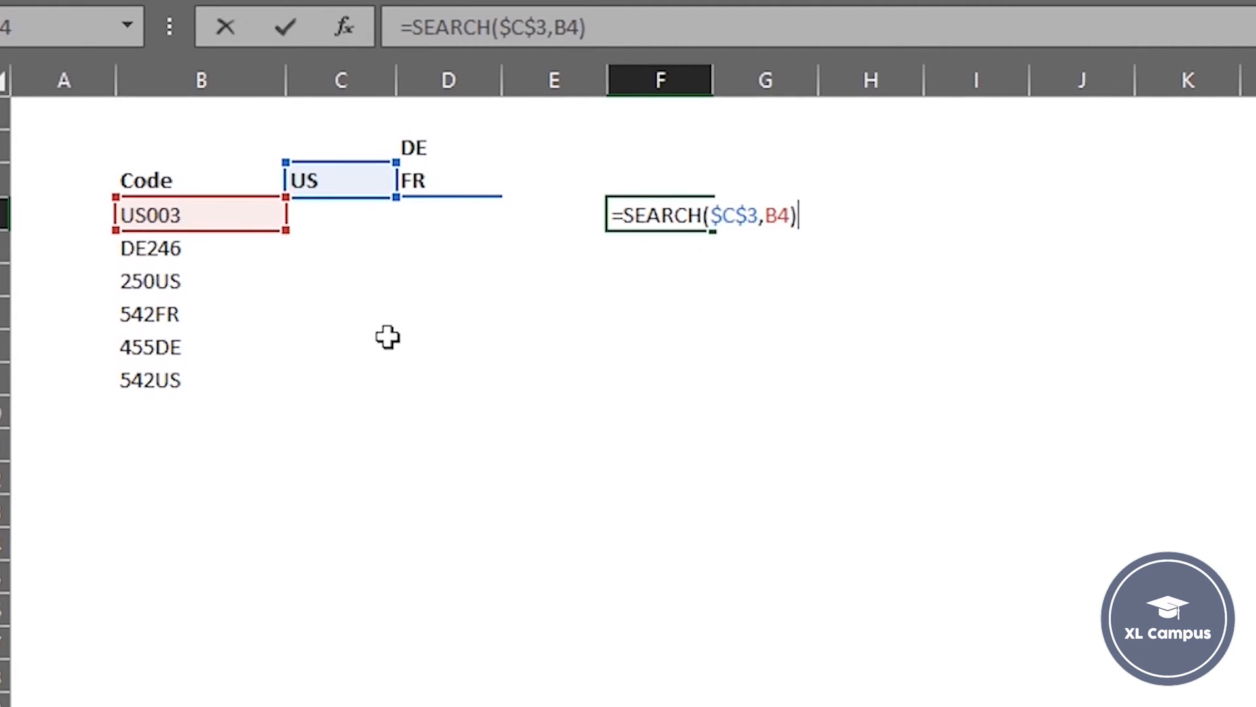
key(Return)
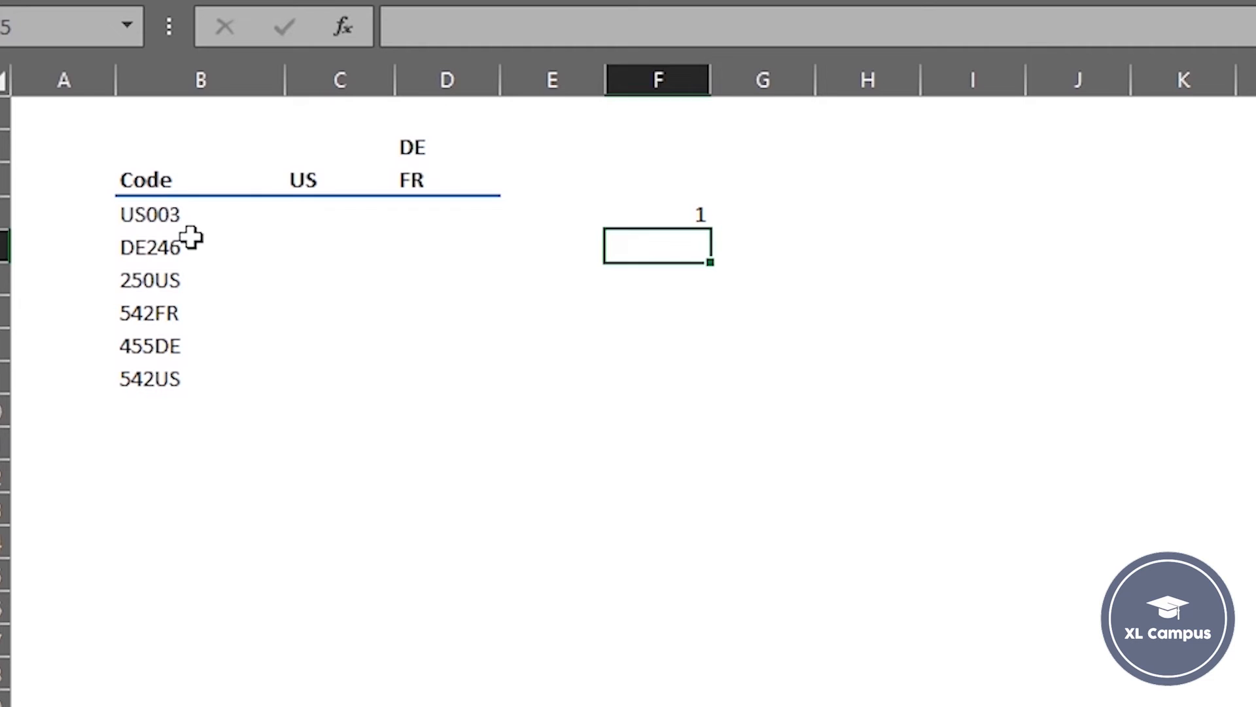
- Test the SEARCH formula by changing the code in B4 to 003US, and undo that change
click(158, 210)
click(424, 36)
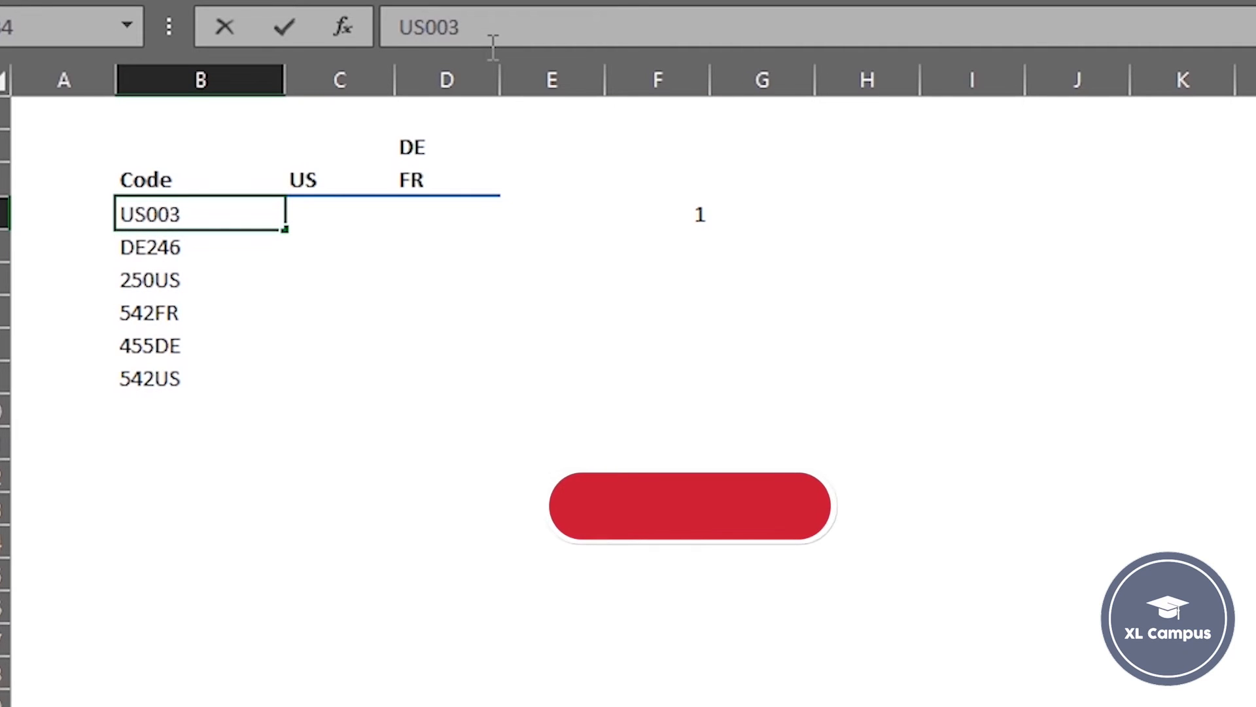
key(BackSpace)
key(BackSpace)
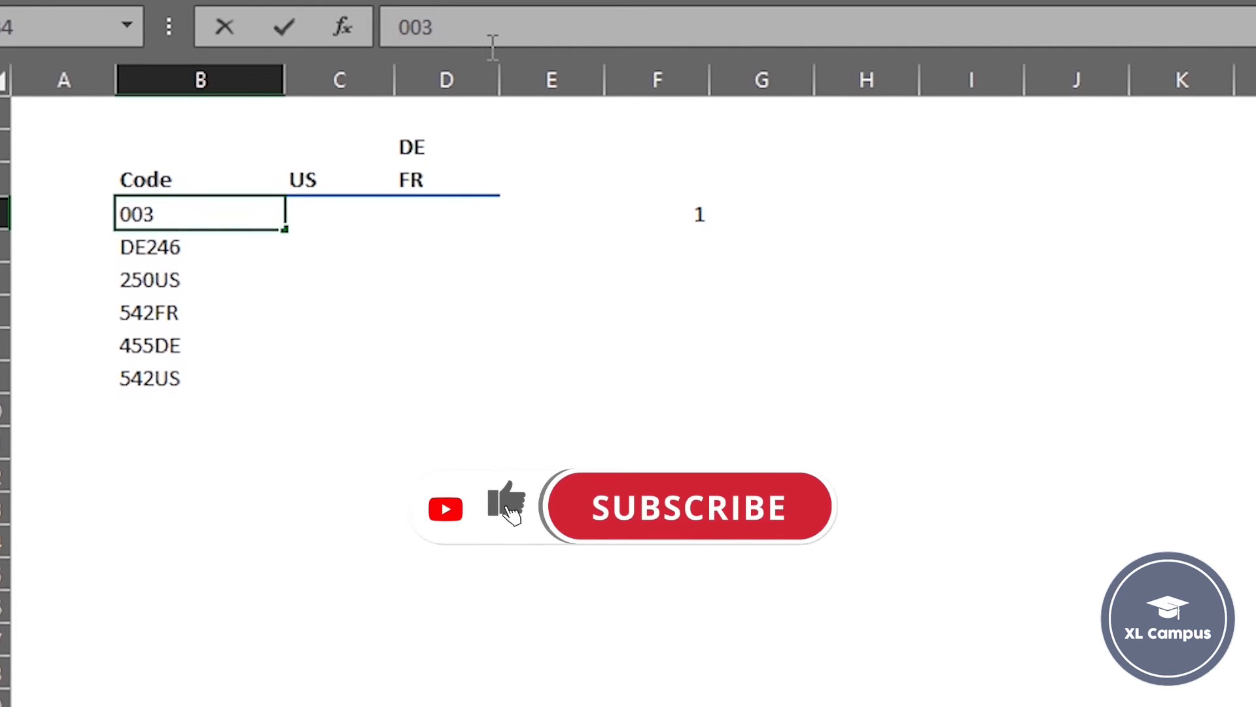
click(492, 46)
text(US)
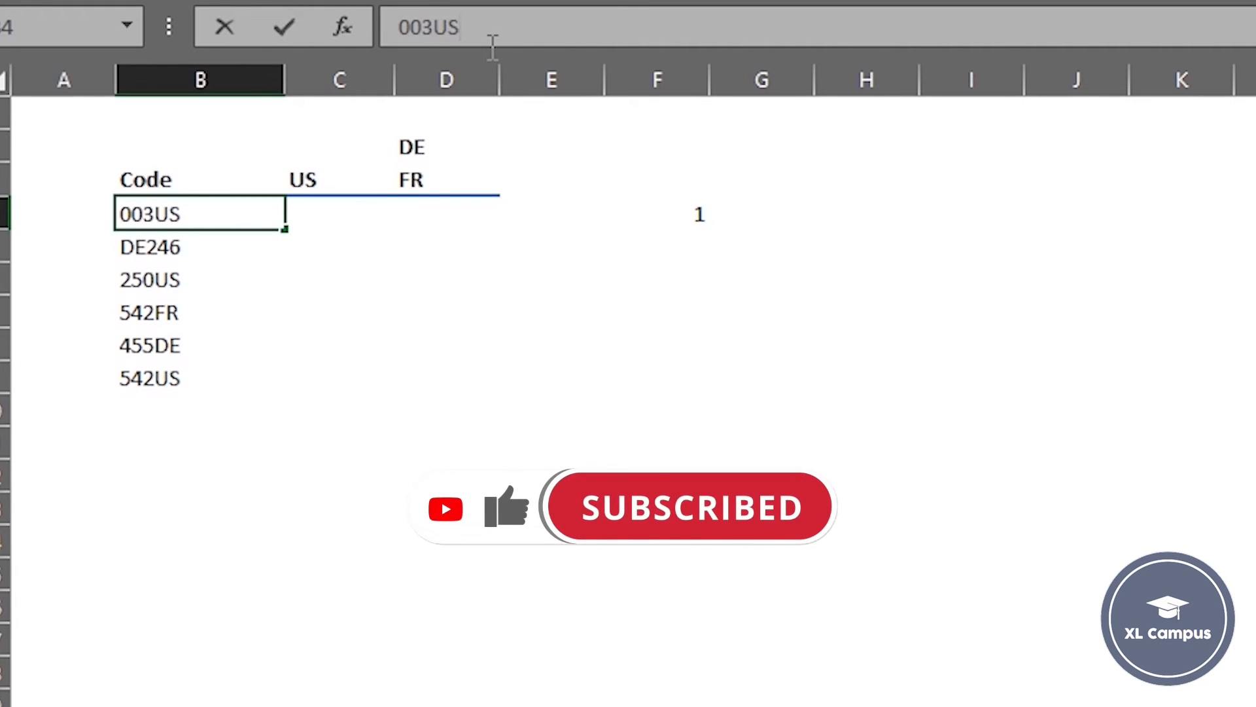
key(Return)
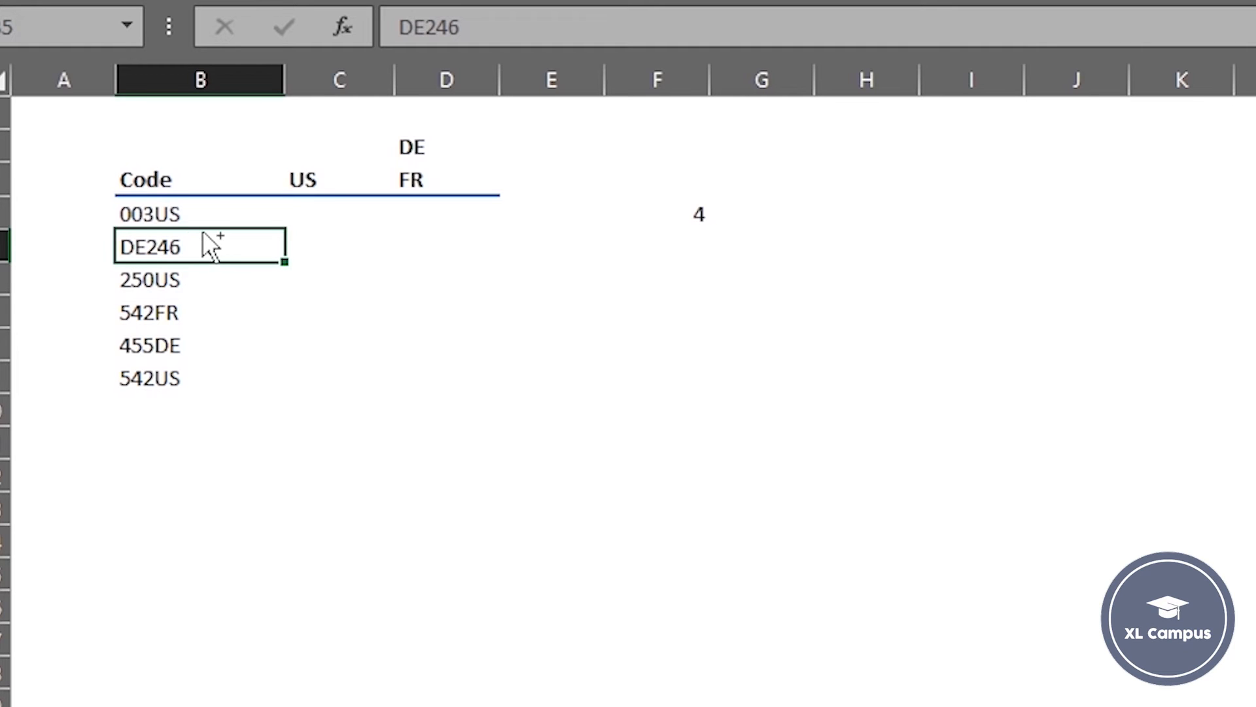
key(ctrl+z)
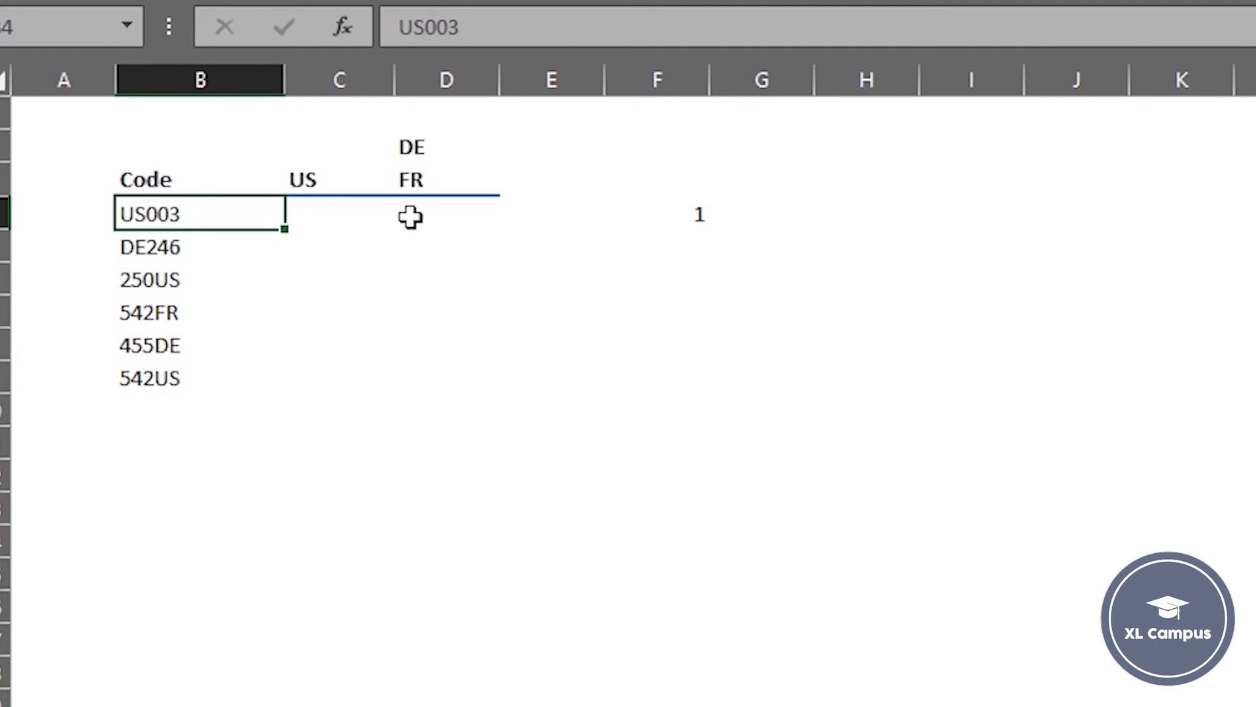
- Wrap the SEARCH formula in F4 in ISNUMBER so it reads =ISNUMBER(SEARCH($C$3,B4))
click(681, 218)
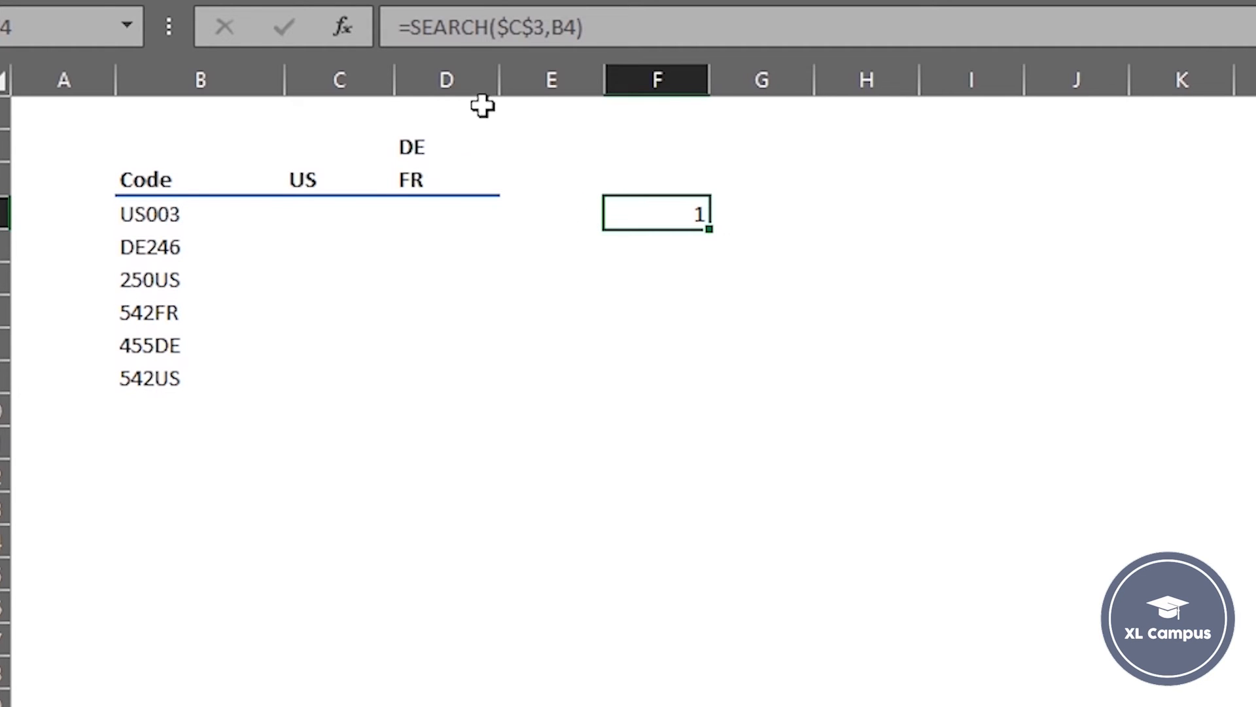
double_click(657, 215)
click(624, 214)
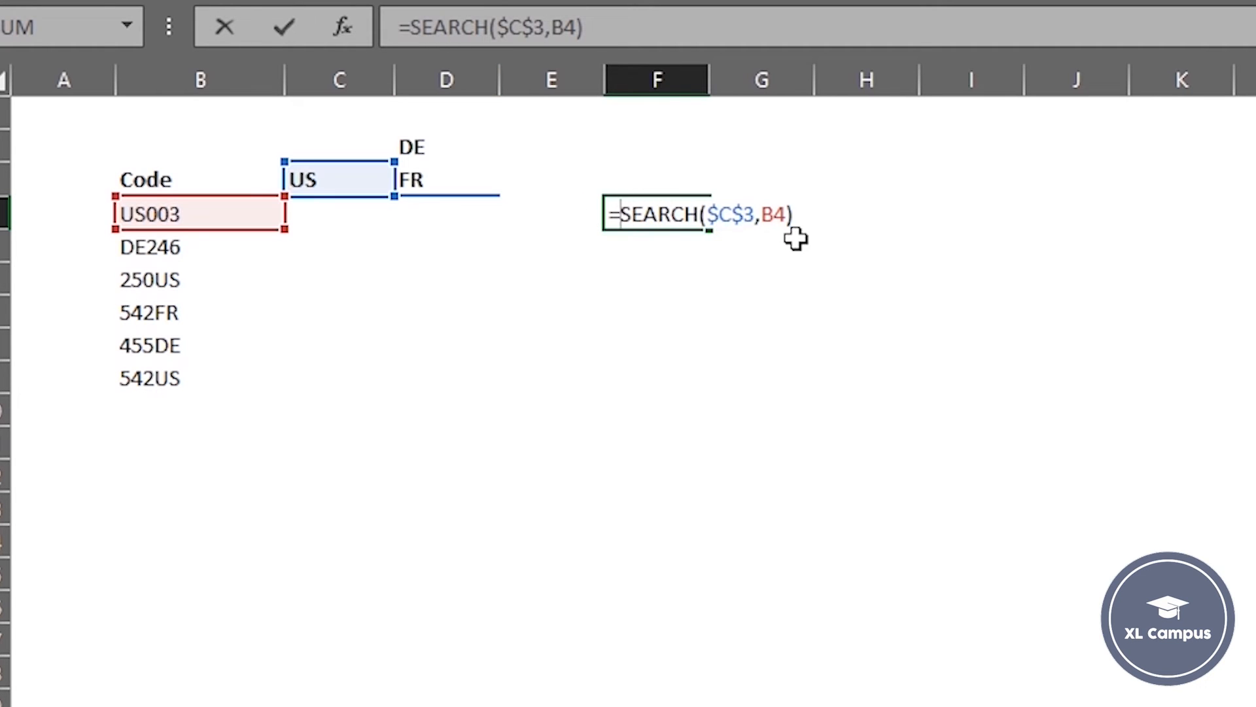
text(is)
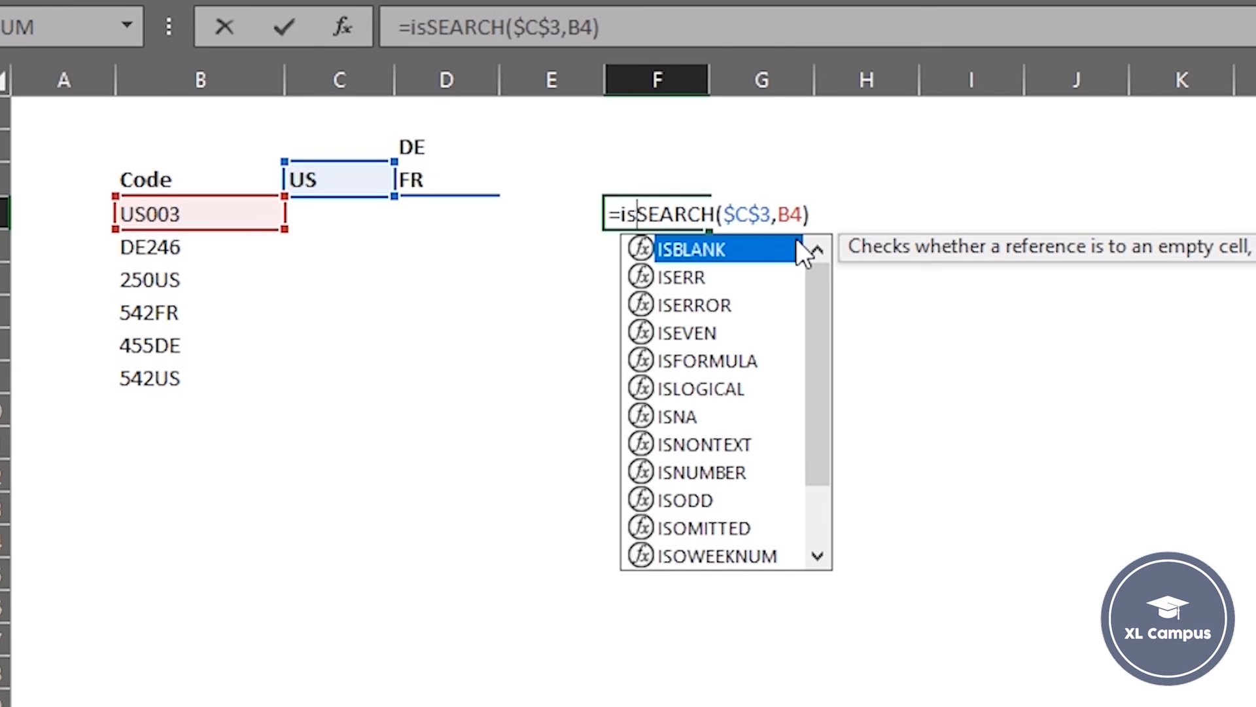
text(n)
text(u)
key(Tab)
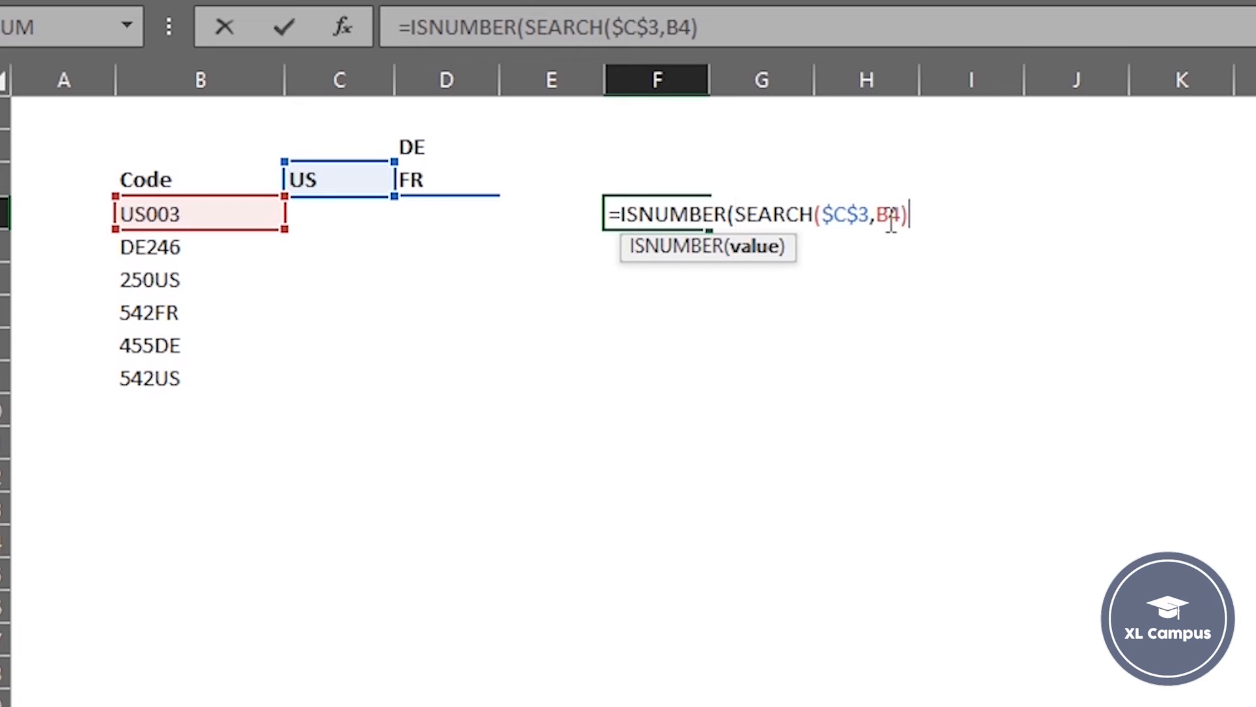
text())
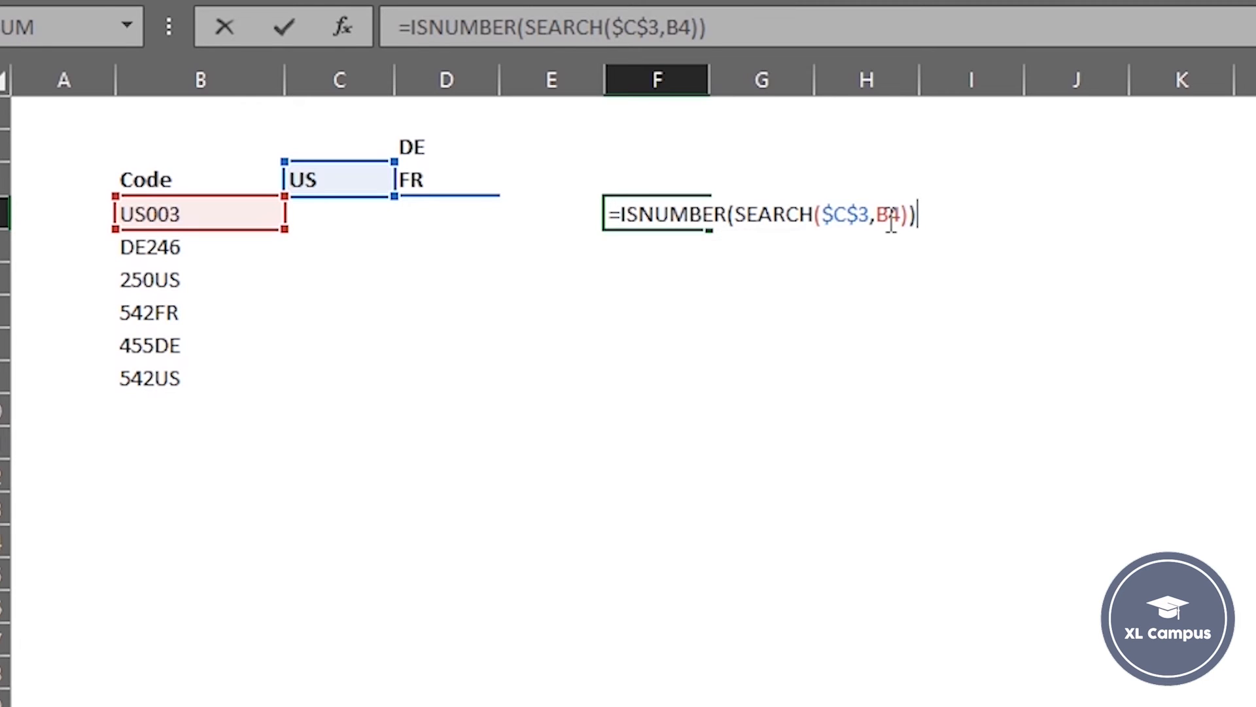
key(ctrl+Return)
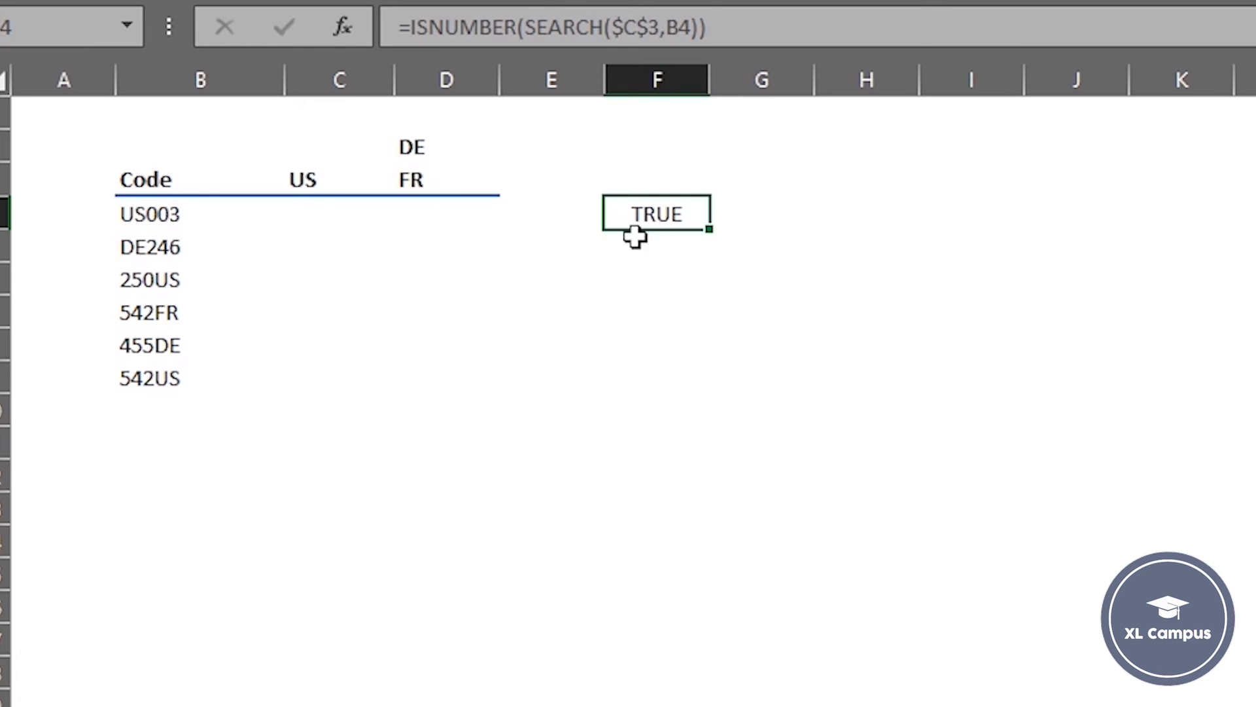
- Test the ISNUMBER formula by changing the code in B4 to DE003, and undo that change
click(219, 217)
click(422, 36)
key(shift+Left)
key(shift+Left)
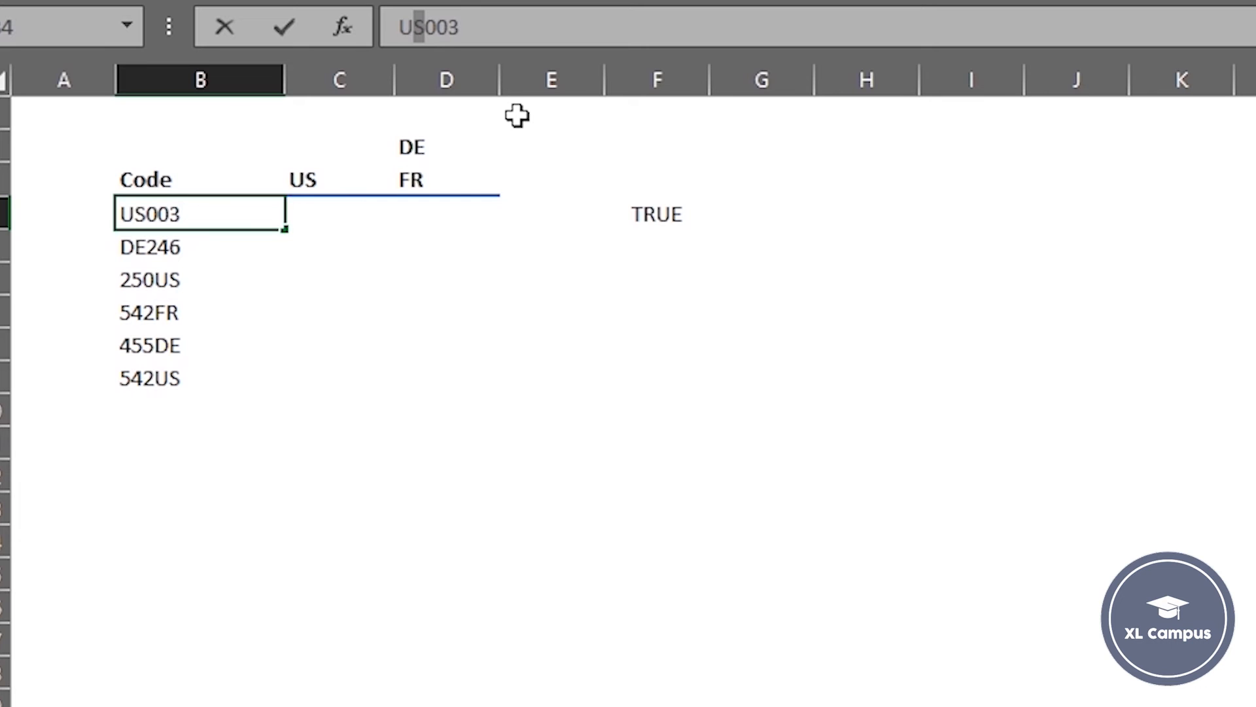
text(DE)
key(Return)
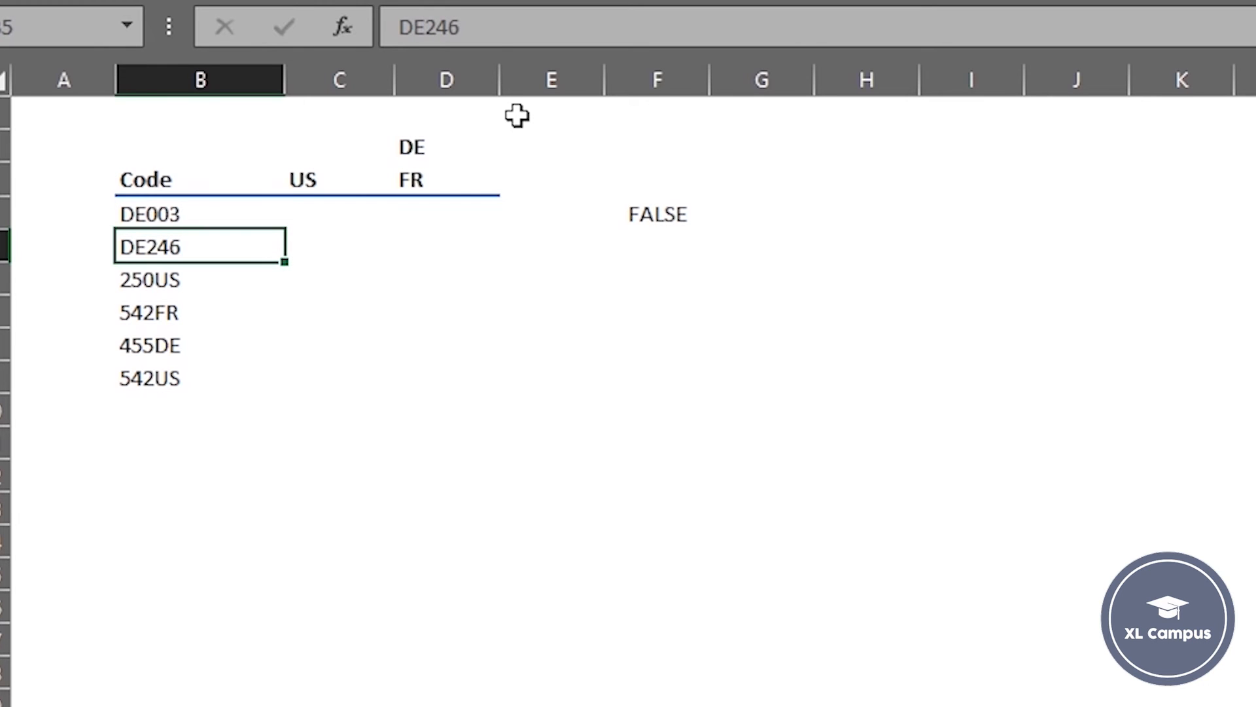
key(Up)
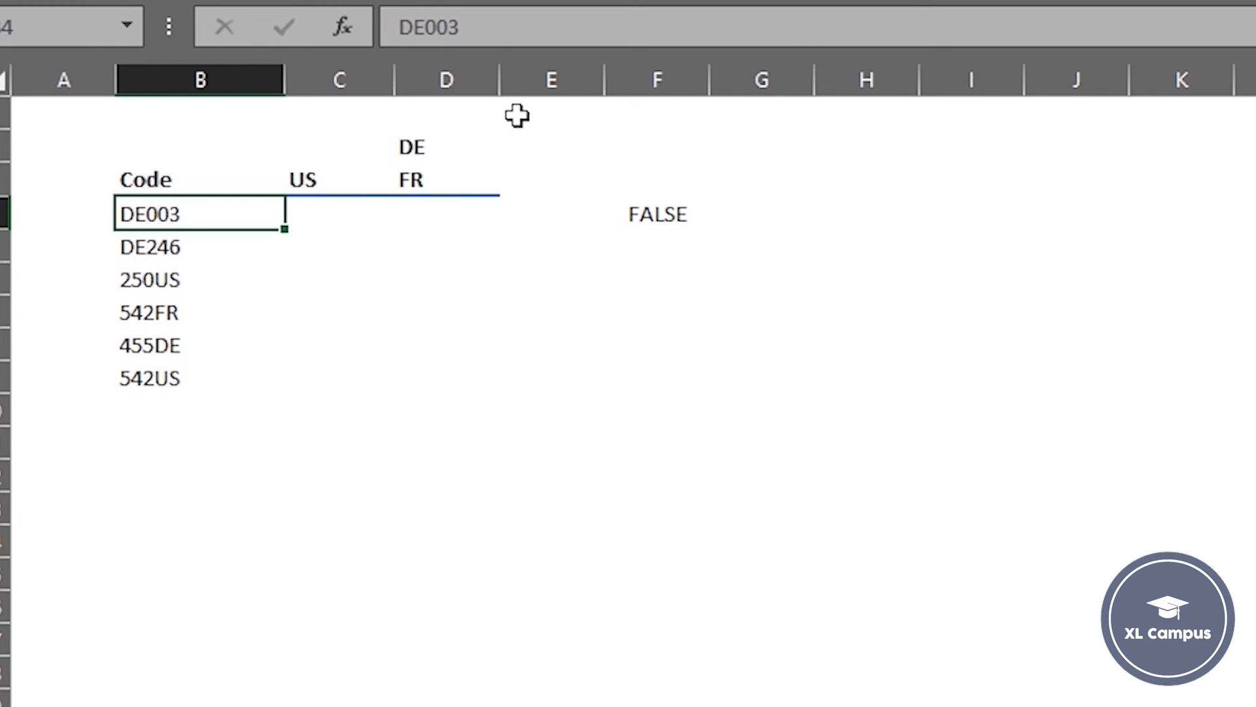
key(ctrl+z)
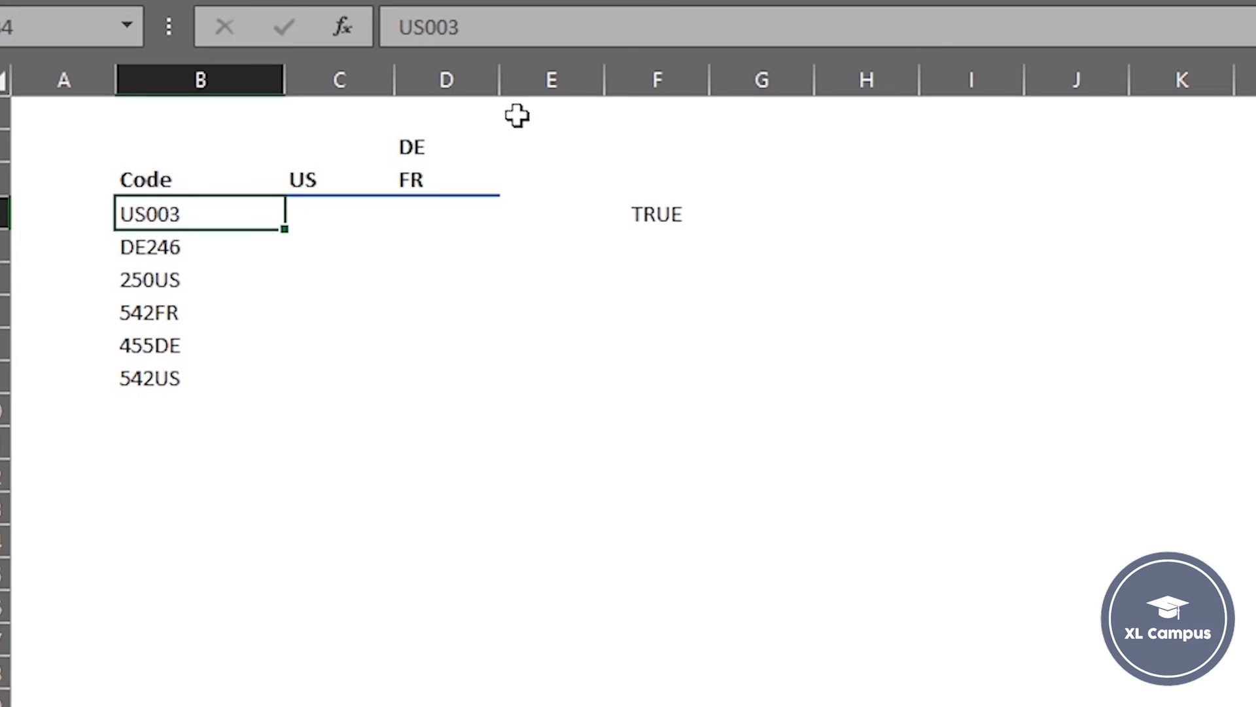
- Copy the expression ISNUMBER(SEARCH($C$3,B4)) from the formula in F4 without its equals sign, keeping F4 as it is
click(653, 213)
click(734, 34)
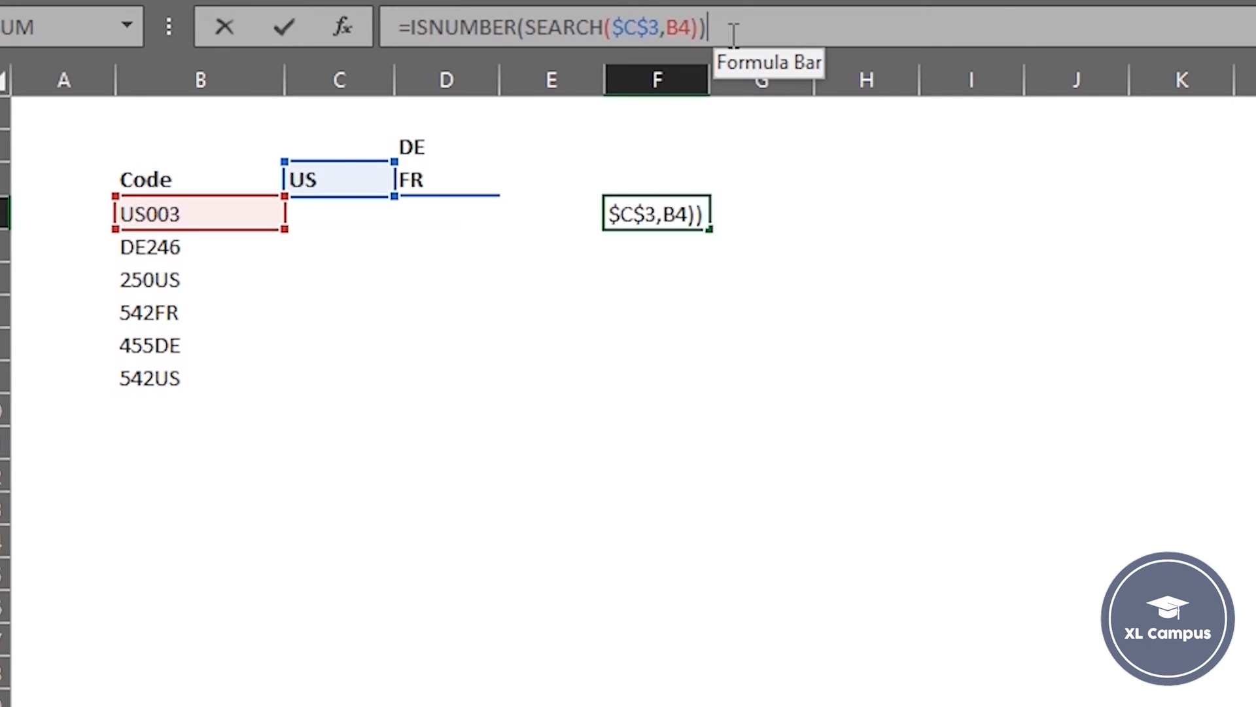
drag(733, 34, 412, 6)
key(ctrl+c)
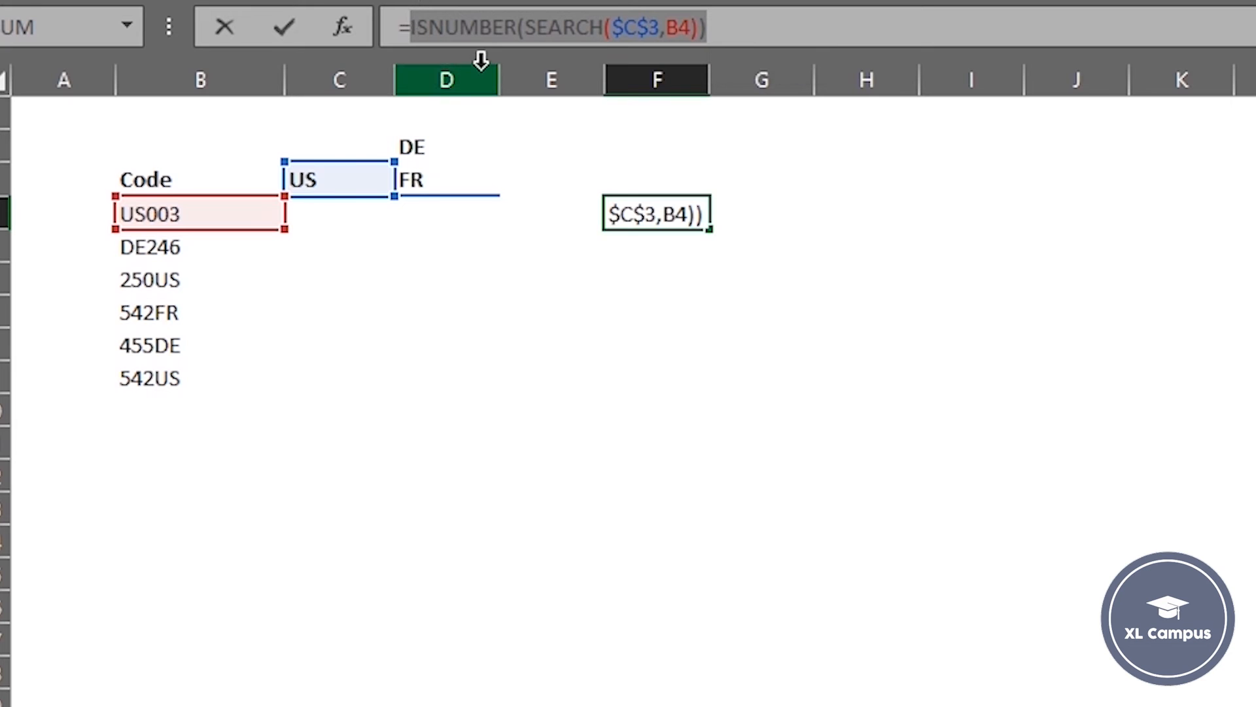
key(Escape)
- Replace the B4="US*" condition in C4's IF formula with the copied ISNUMBER(SEARCH($C$3,B4)) expression, and fill the formula down to C9
click(325, 216)
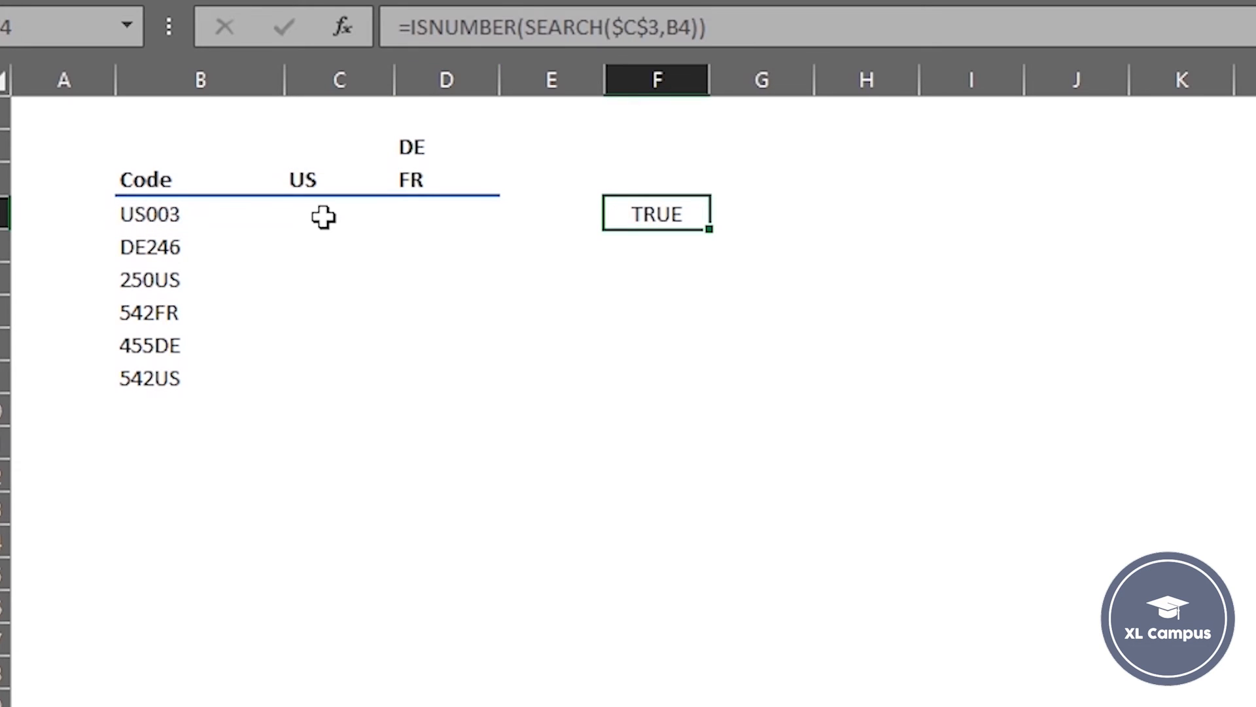
drag(437, 26, 530, 29)
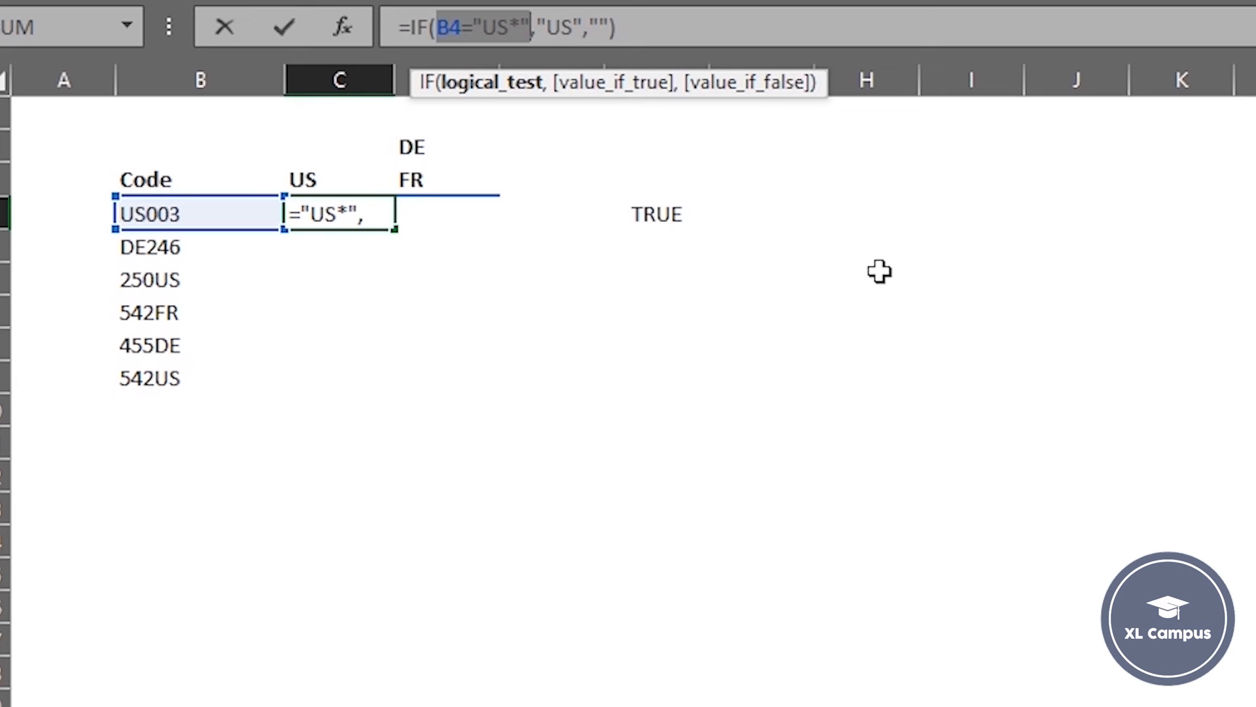
key(ctrl+v)
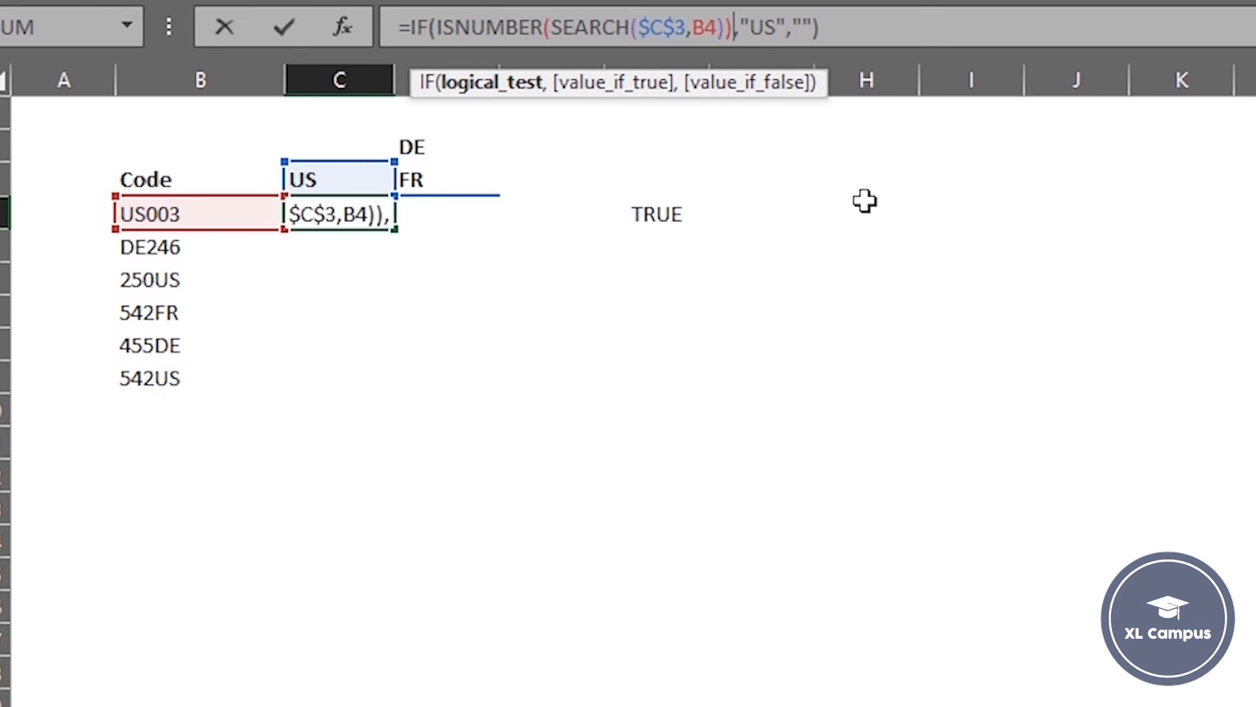
key(Return)
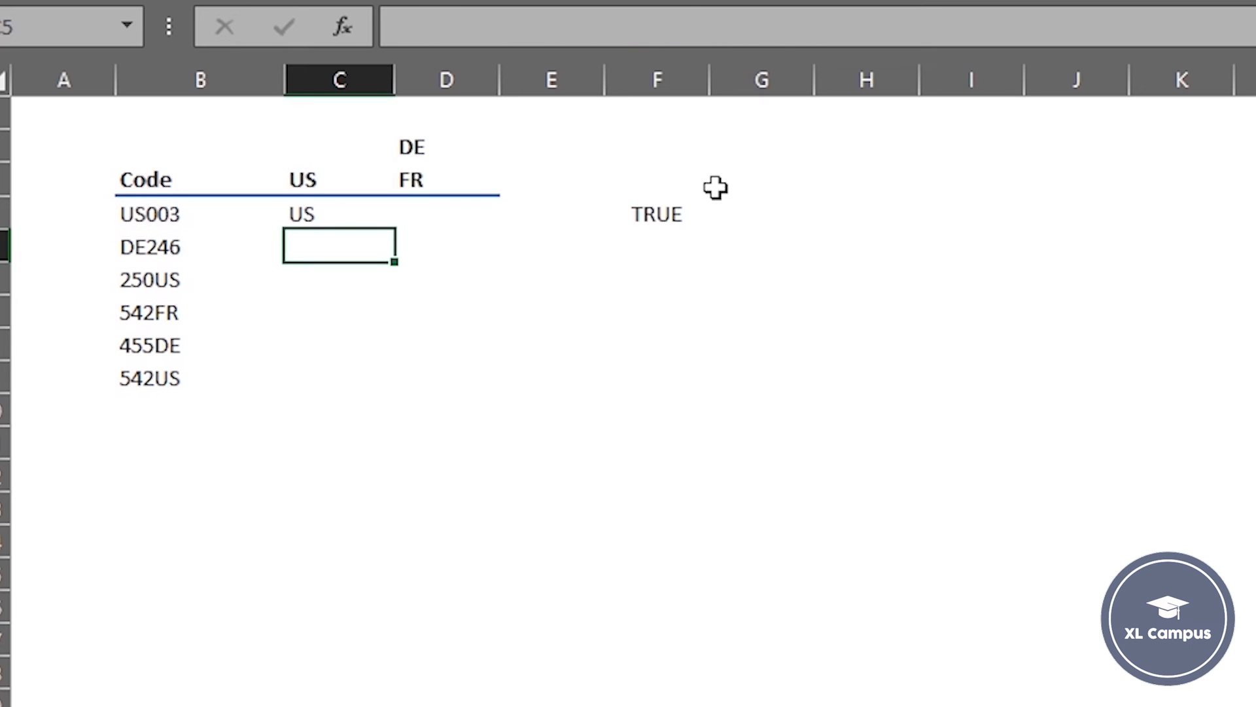
click(335, 218)
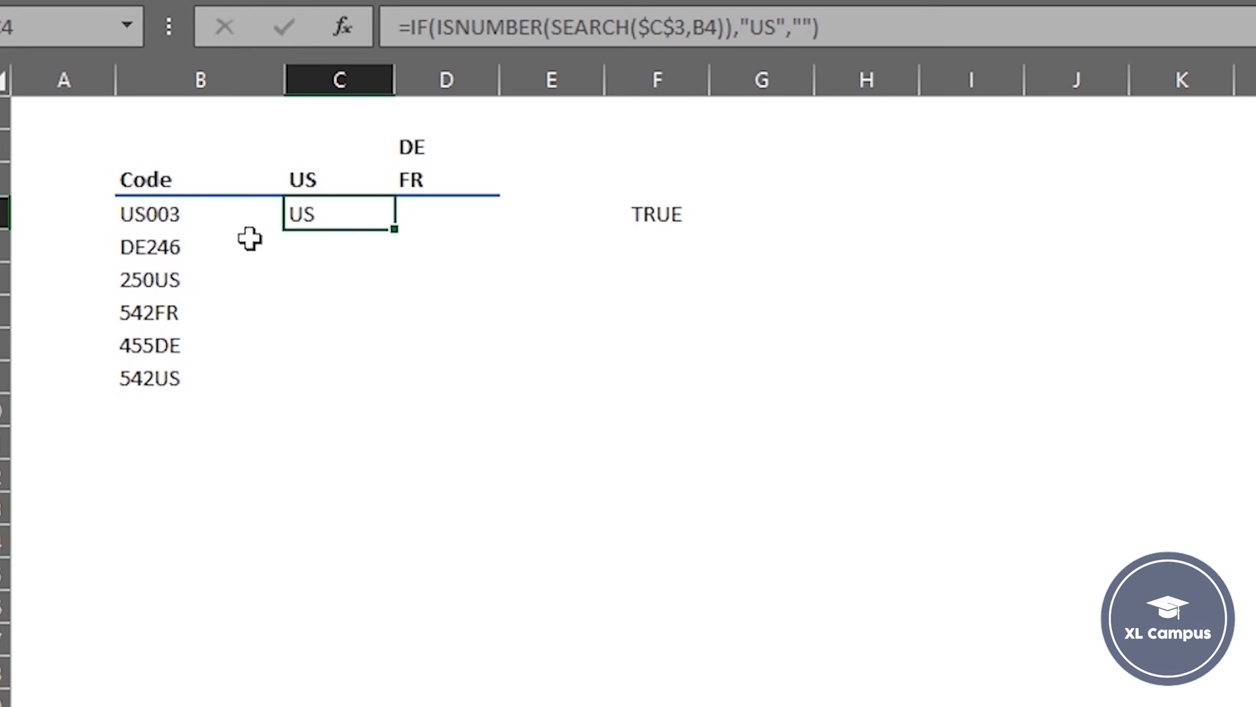
drag(394, 236, 385, 393)
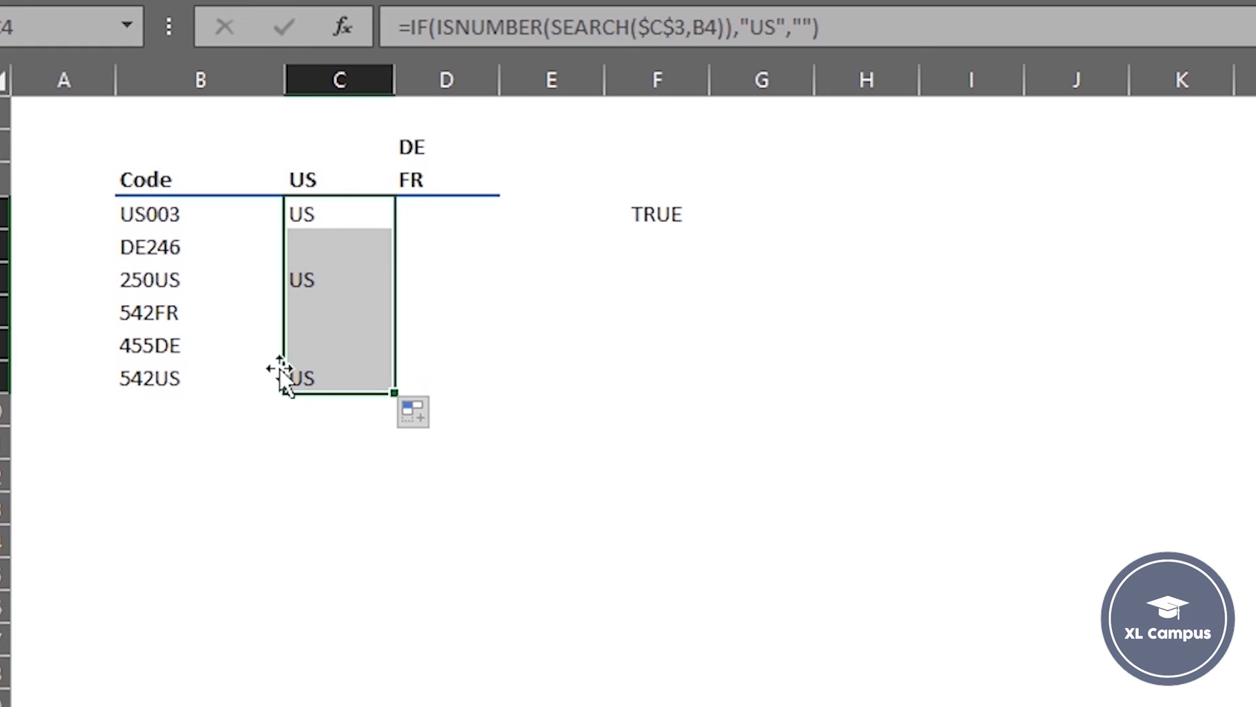
- Compare the filled formulas and results in the US column with the codes in column B
click(202, 279)
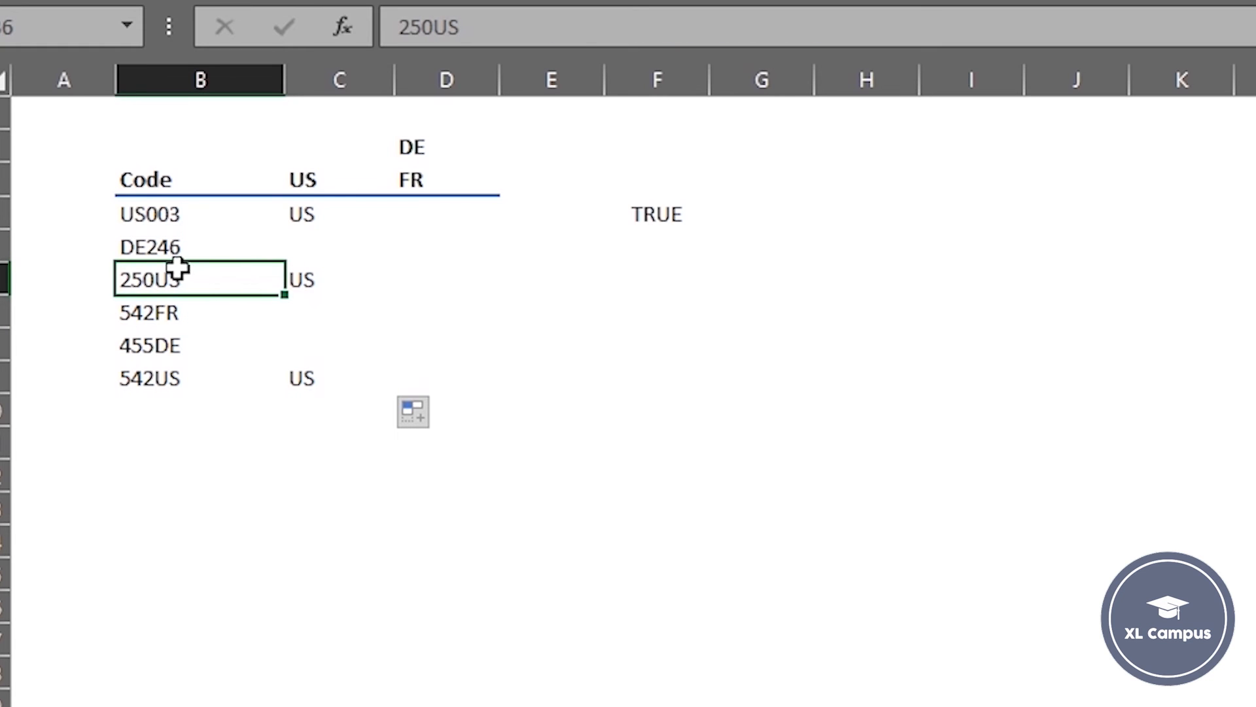
click(272, 377)
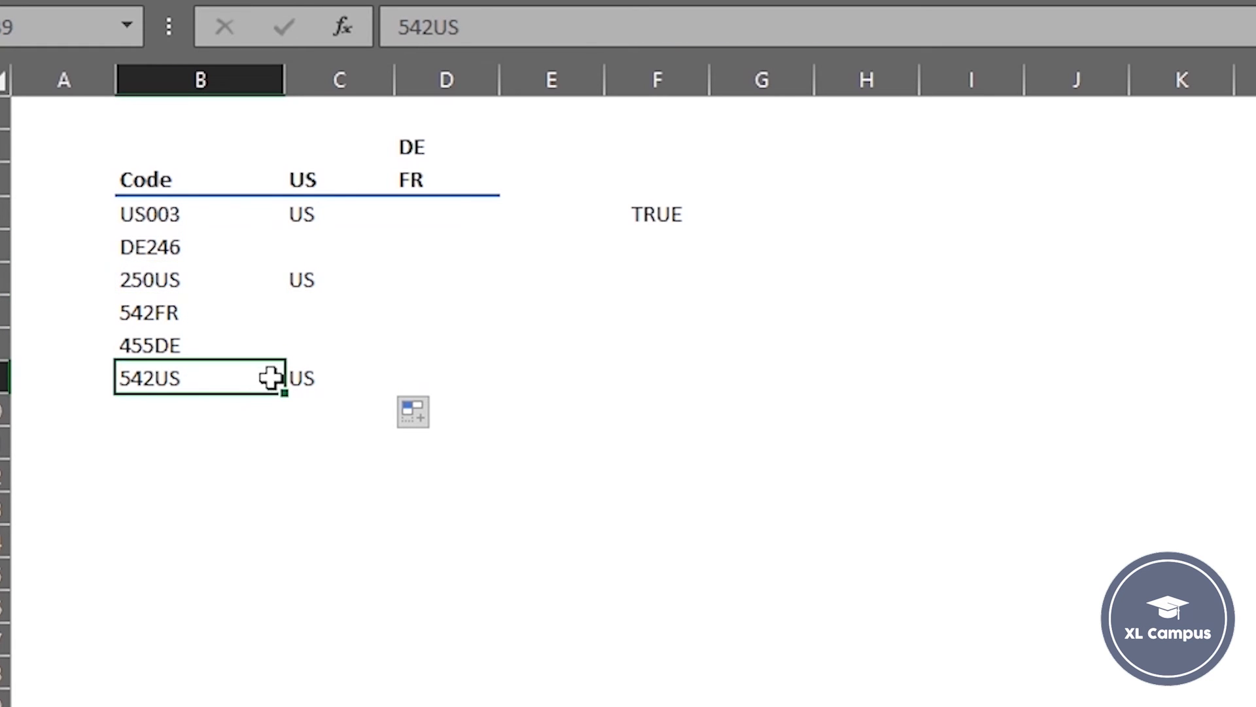
click(302, 373)
click(303, 283)
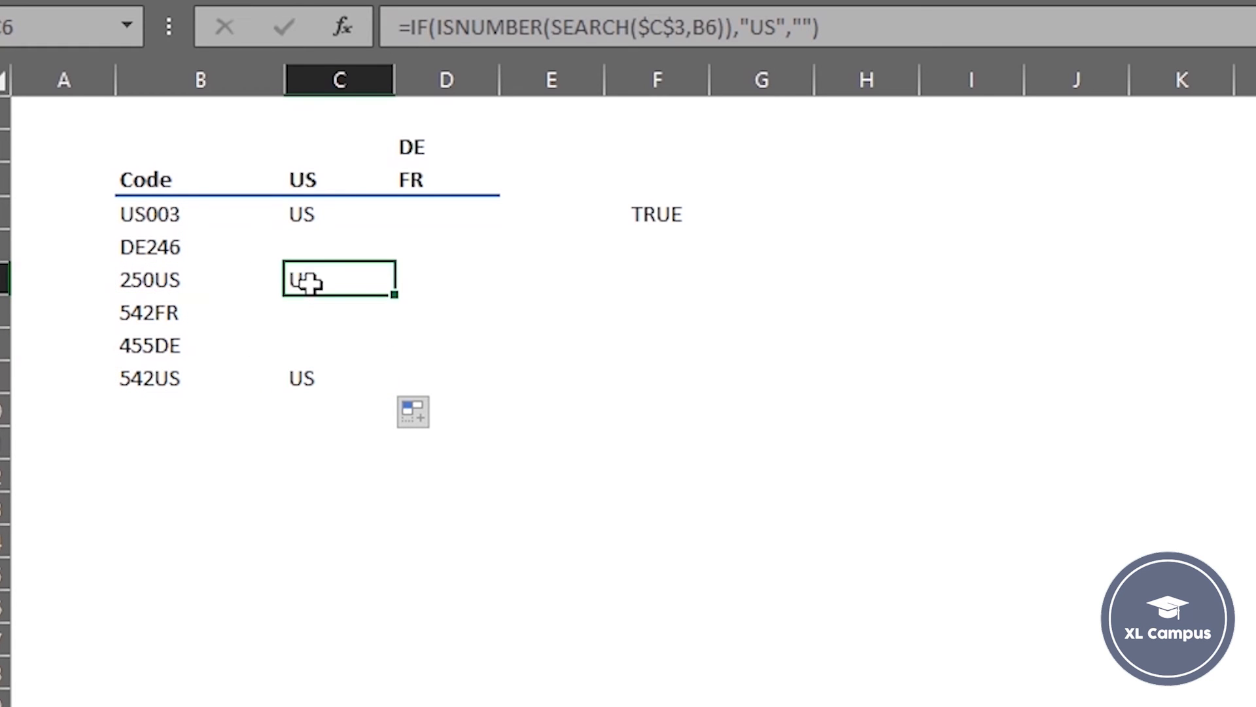
click(329, 214)
click(324, 238)
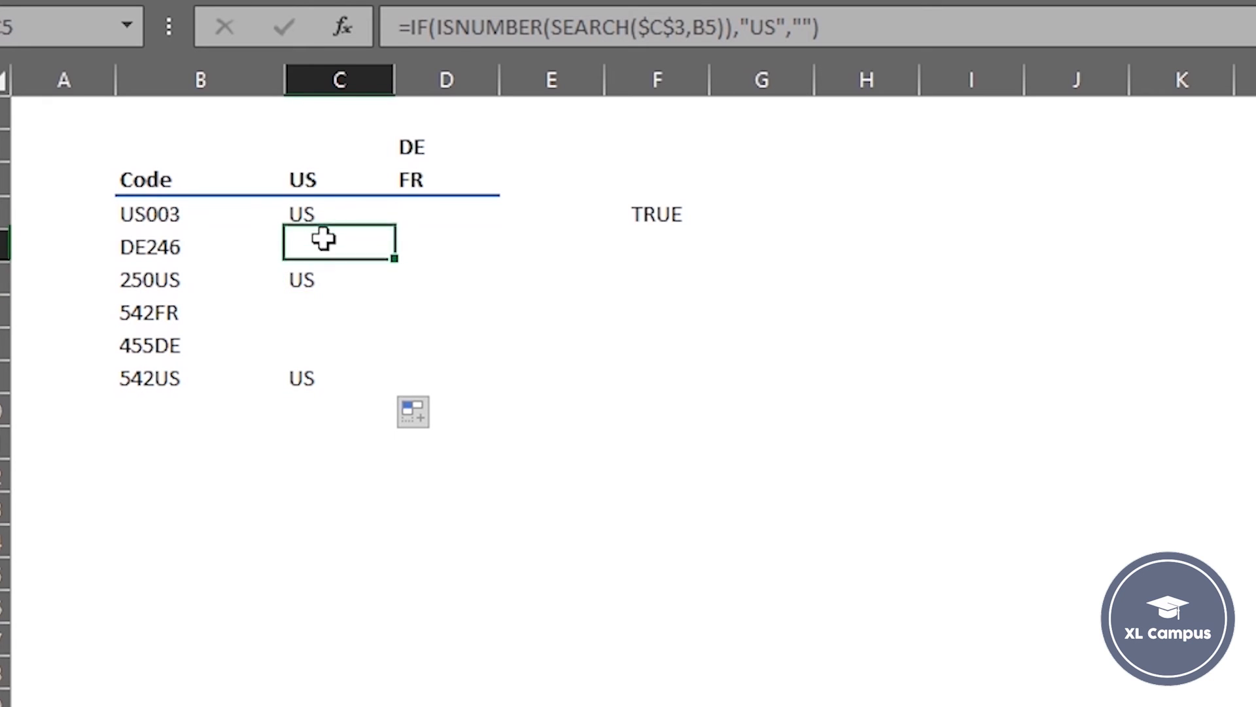
click(314, 290)
click(312, 332)
click(328, 313)
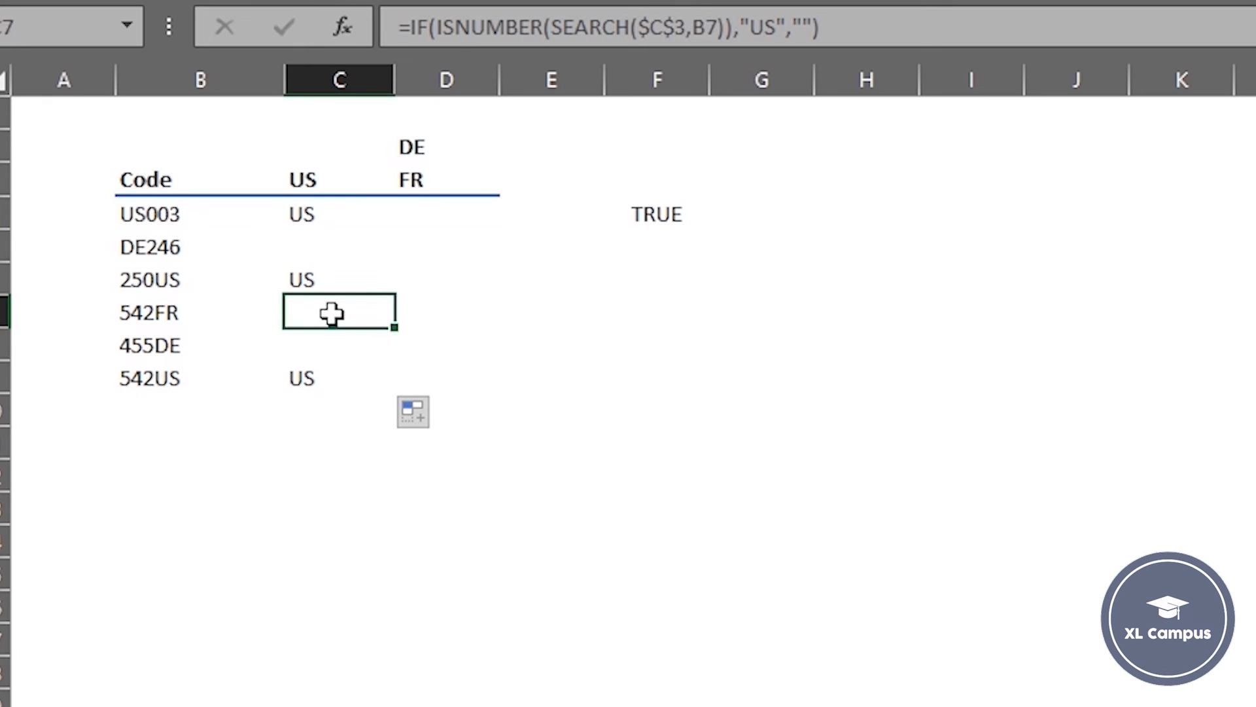
- Start an IF formula in D4 with OR, using ISNUMBER(SEARCH($D$3,B4)) as the first condition to find the FR header text
click(396, 216)
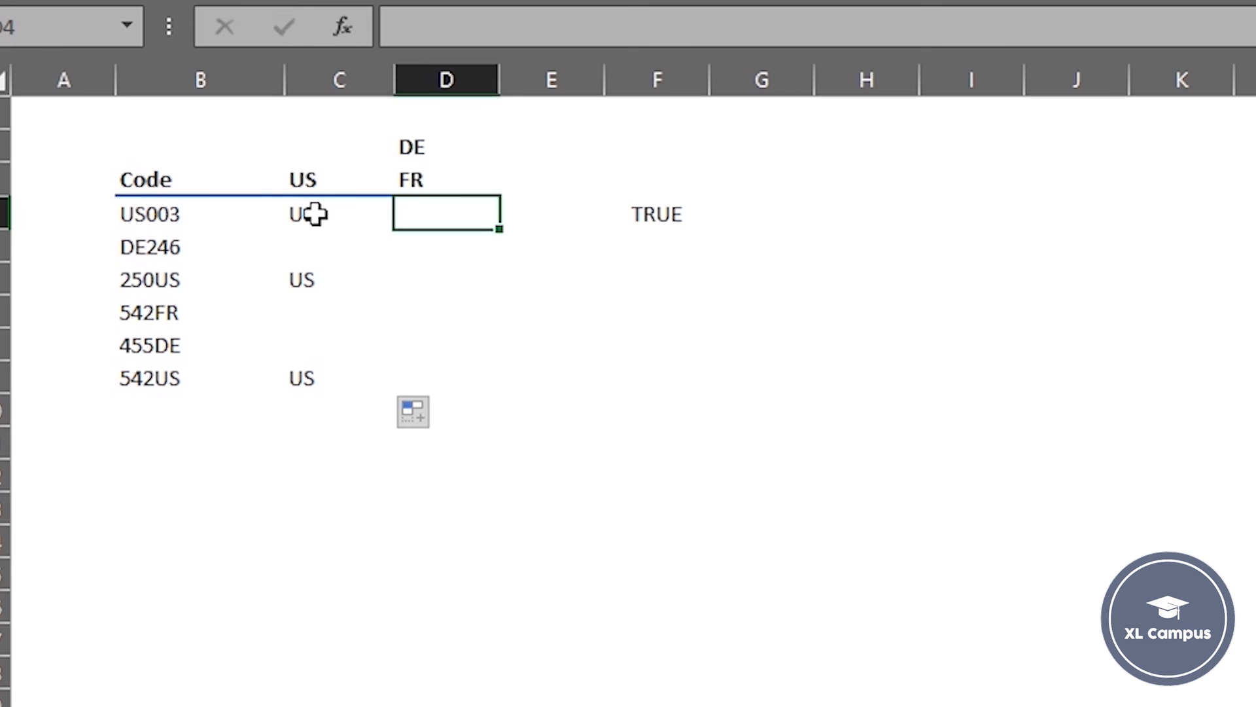
text(=)
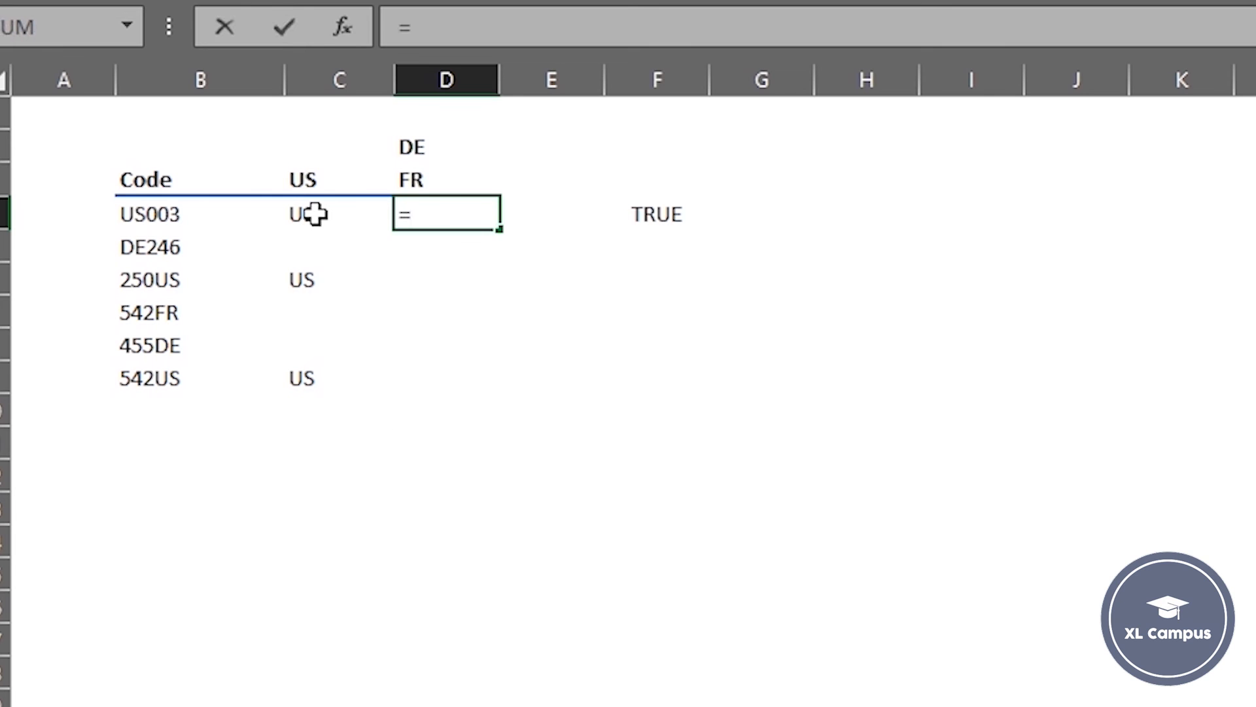
text(if)
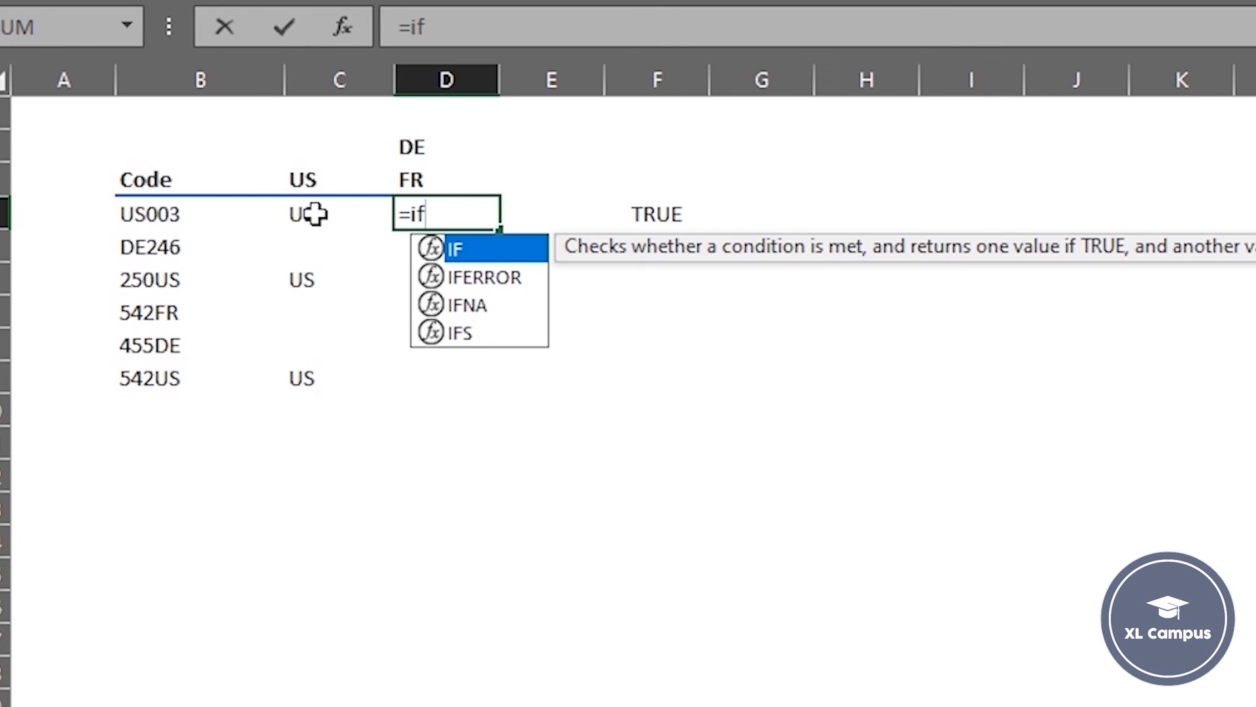
key(Tab)
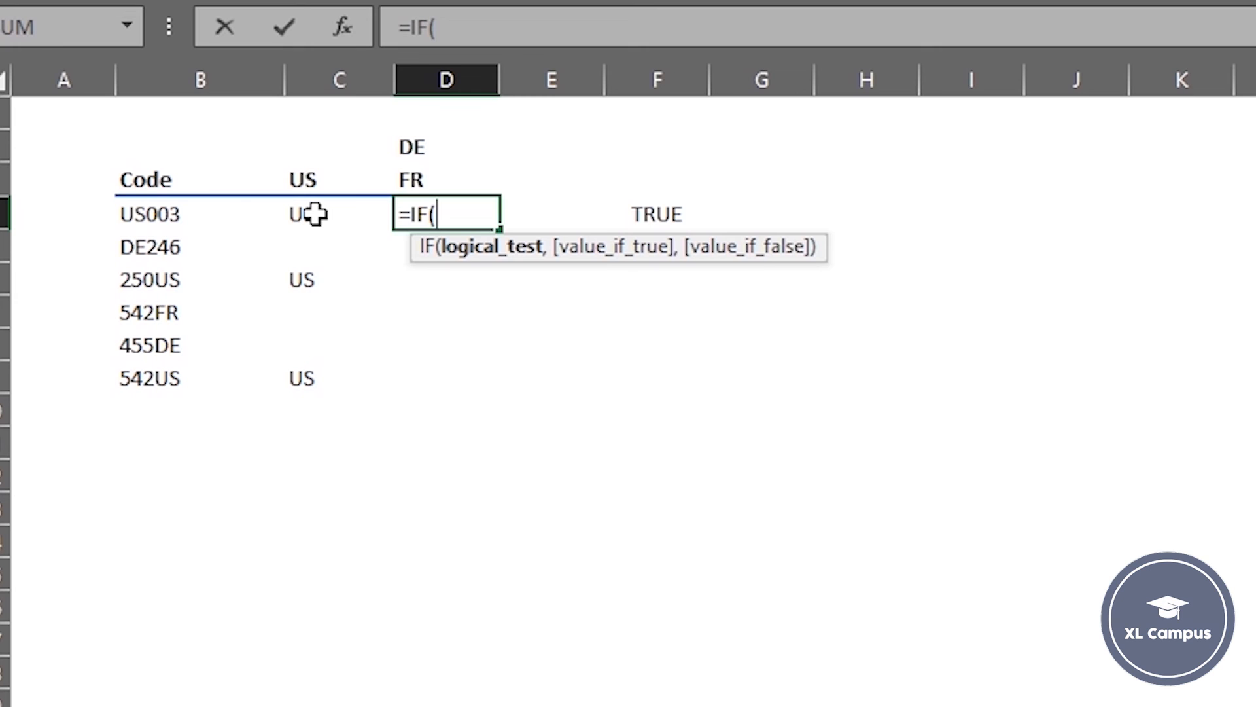
text(or)
key(Tab)
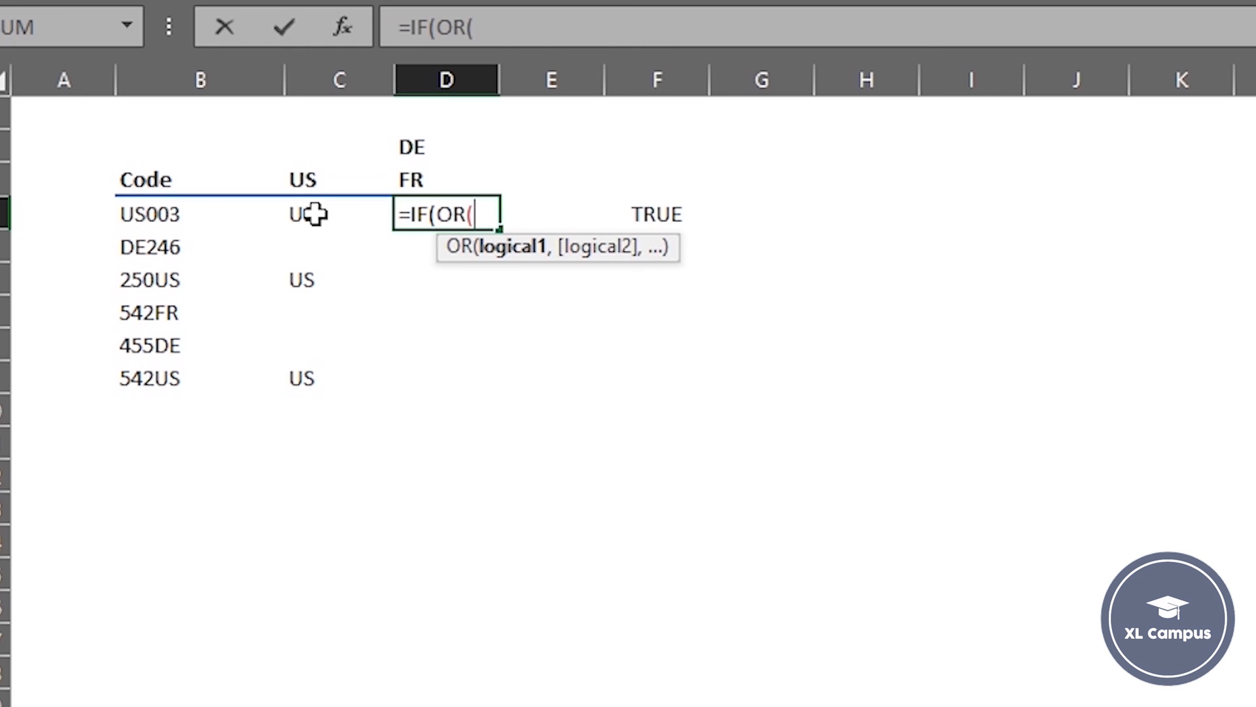
text(ISNUMBER(SEARCH($C$3,B4)))
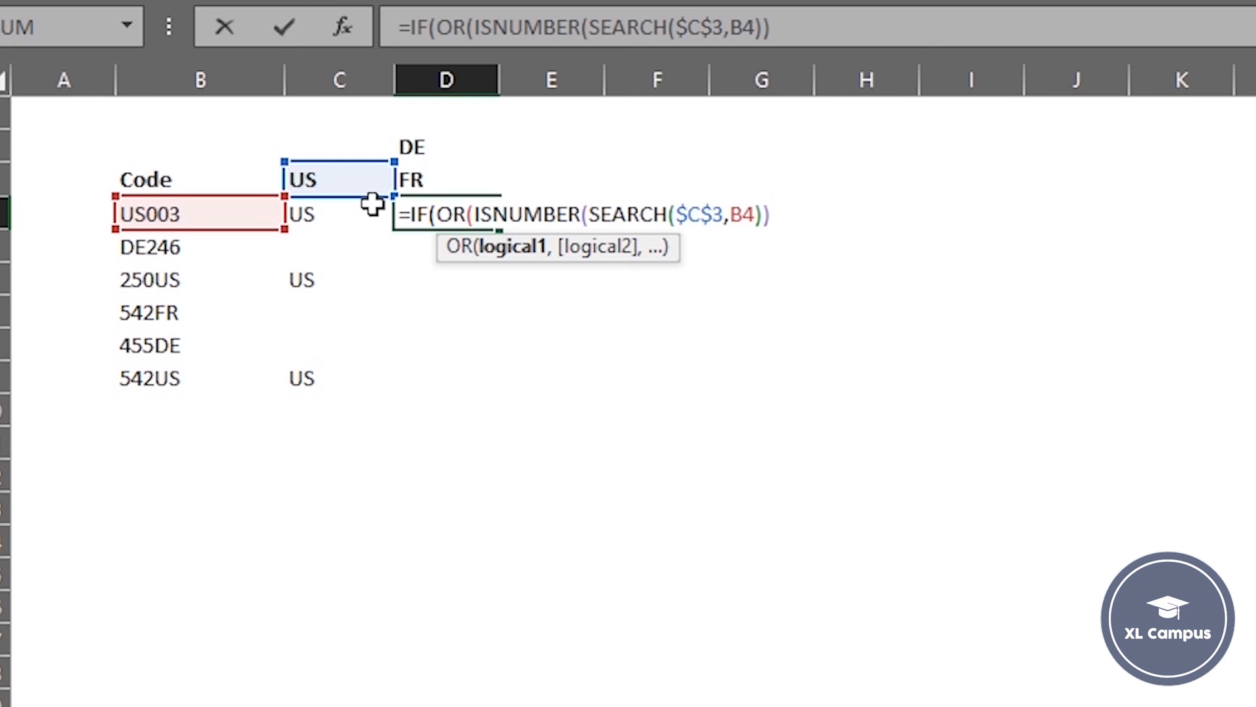
drag(382, 189, 441, 195)
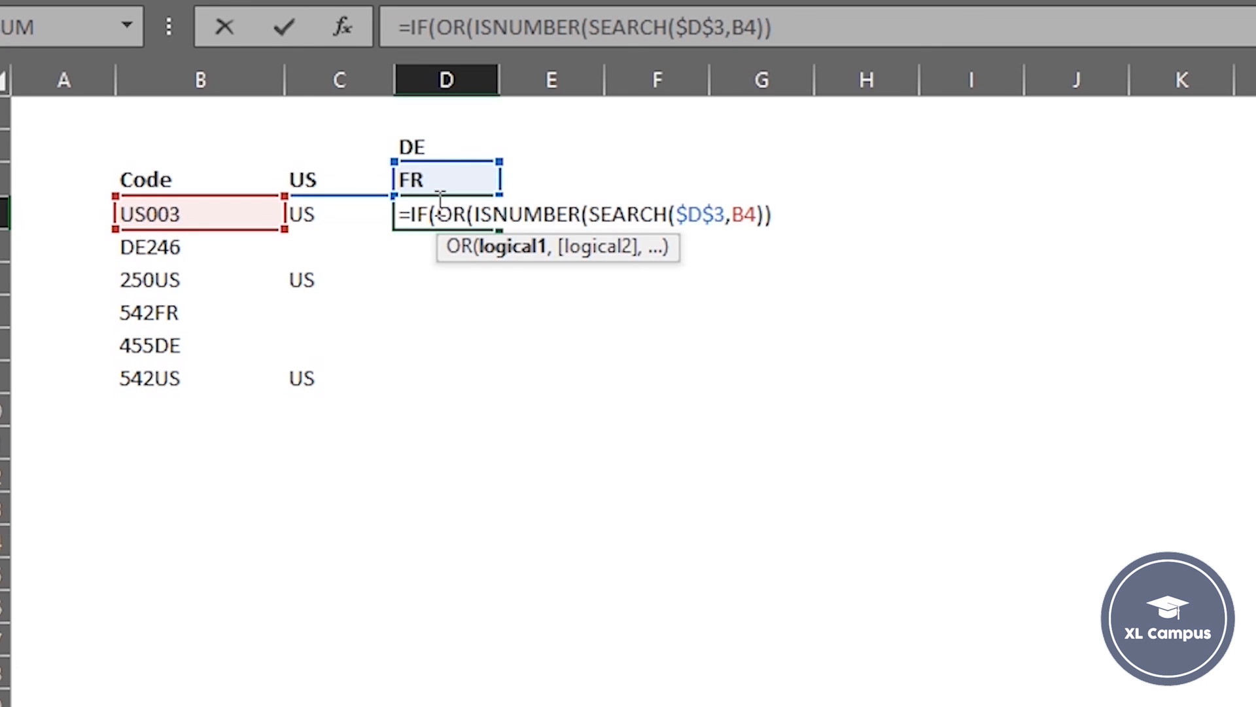
- Add ISNUMBER(SEARCH($D$2,B4)) as the second OR condition in D4 for the DE header text, and close the OR function
text(,)
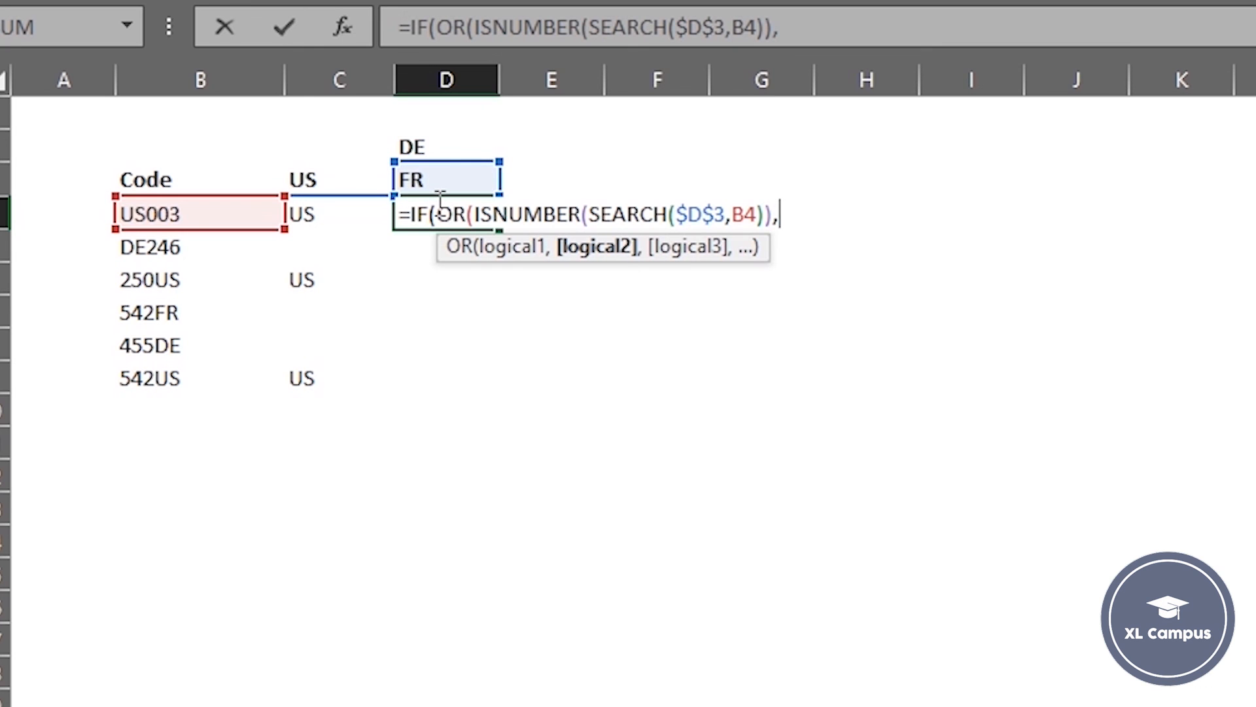
key(ctrl+v)
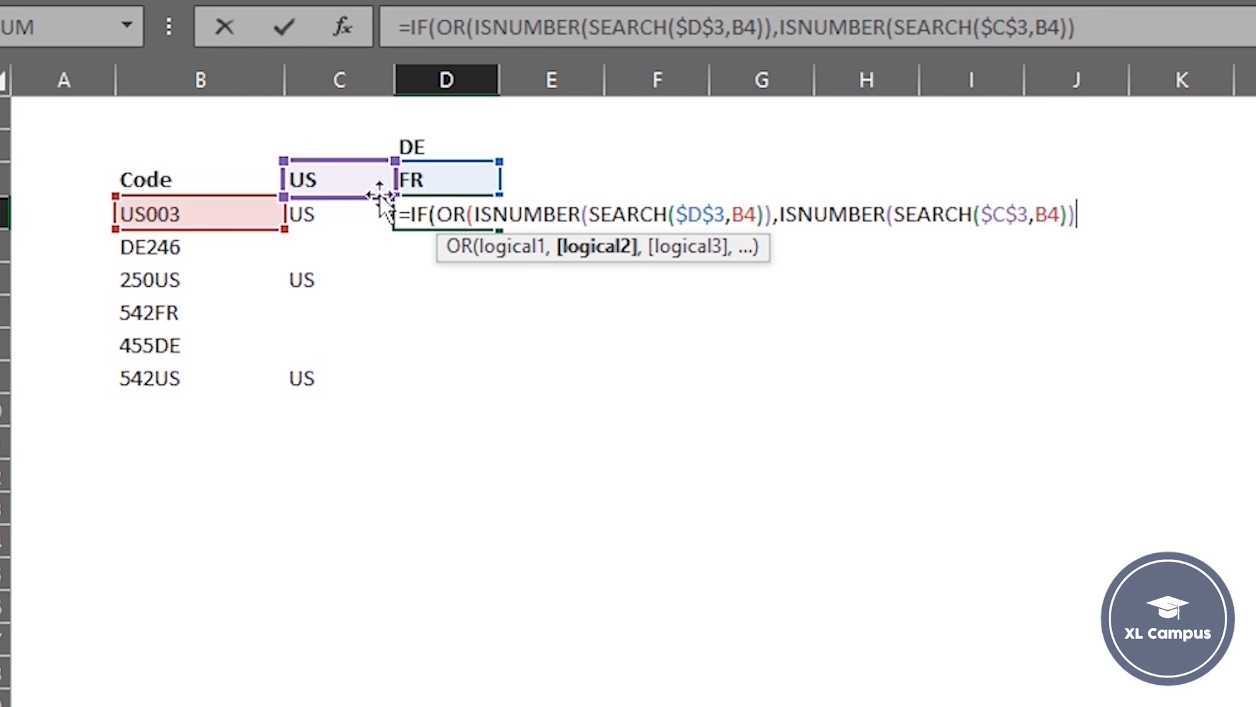
drag(399, 183, 429, 155)
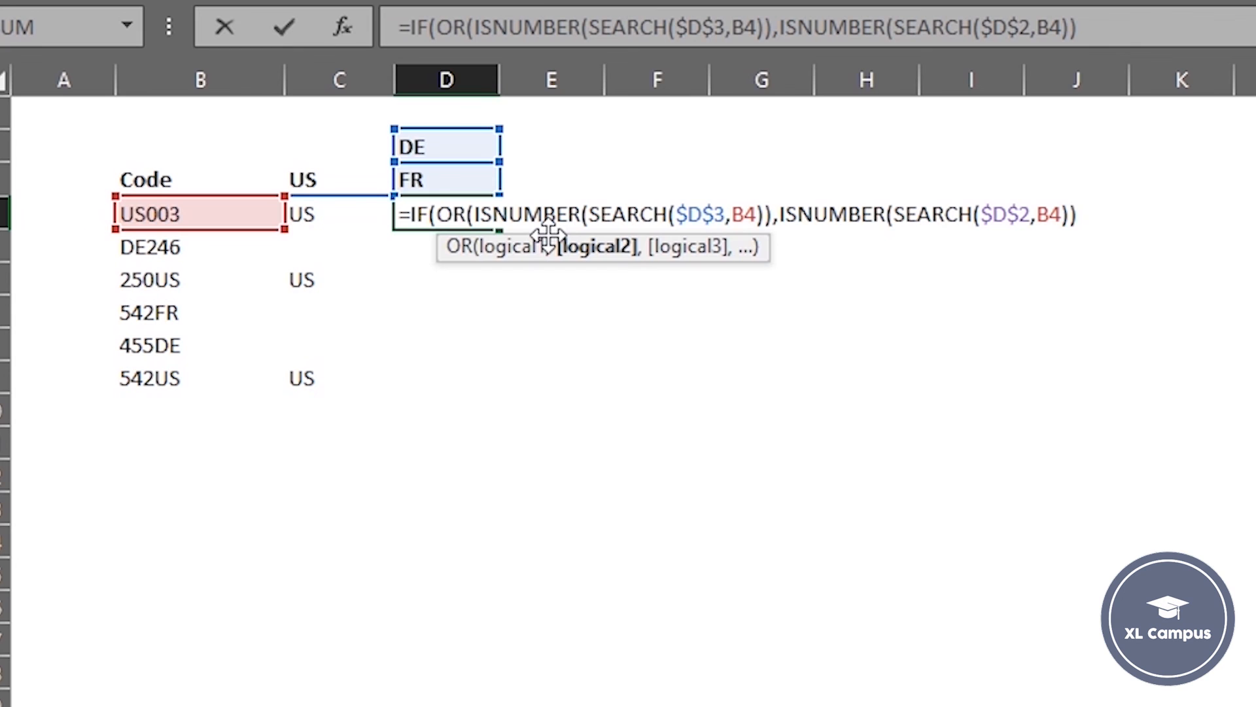
text())
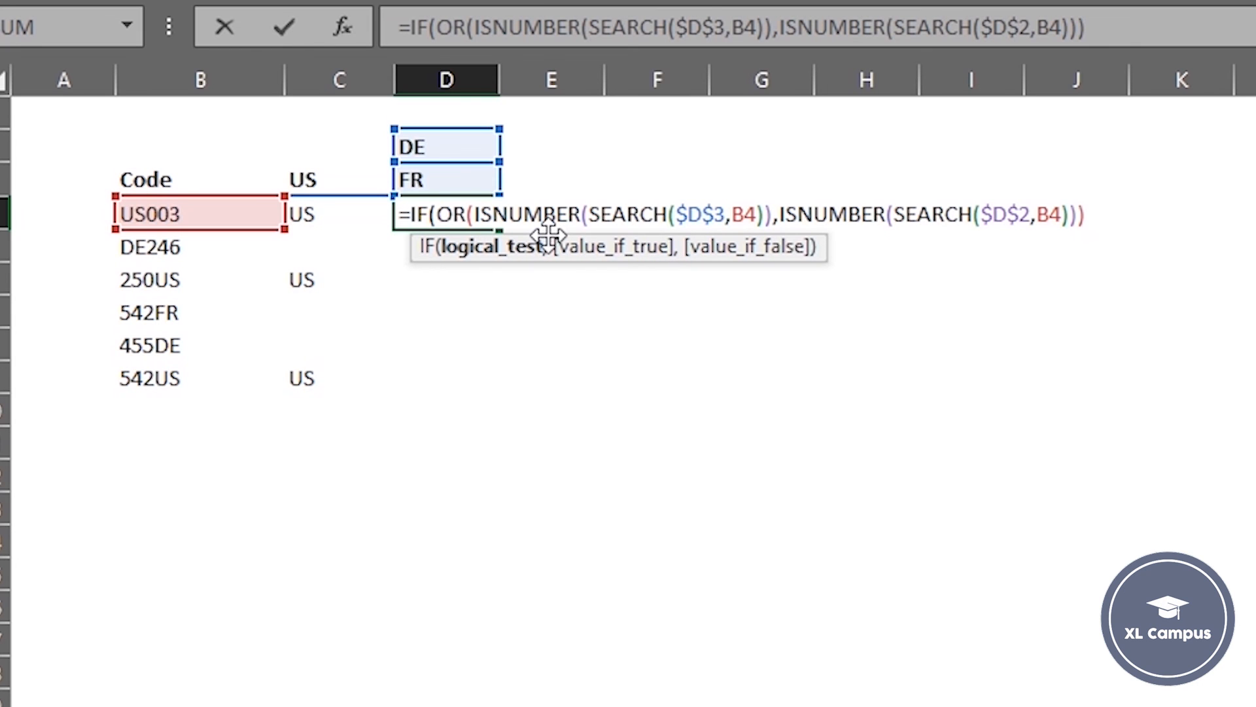
- Complete D4's IF formula with "EU" as the true value and "" as the false value, and fill it down to D9
text(,)
text("EU")
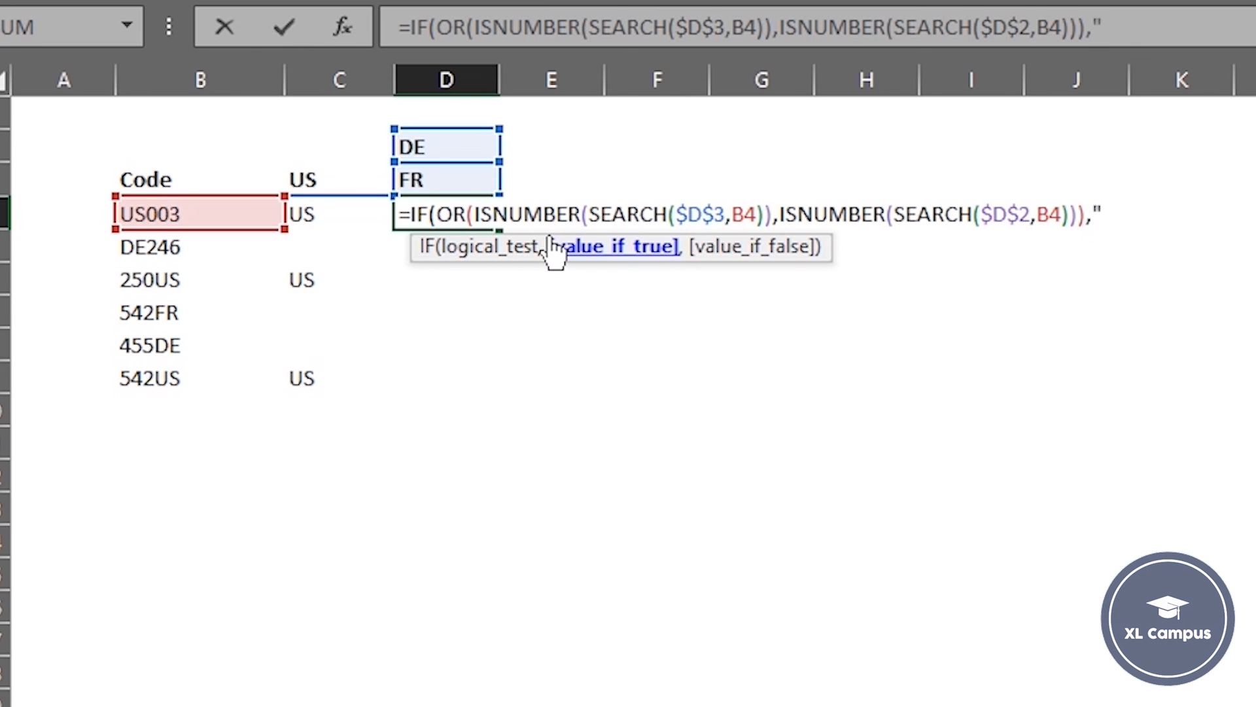
text(,)
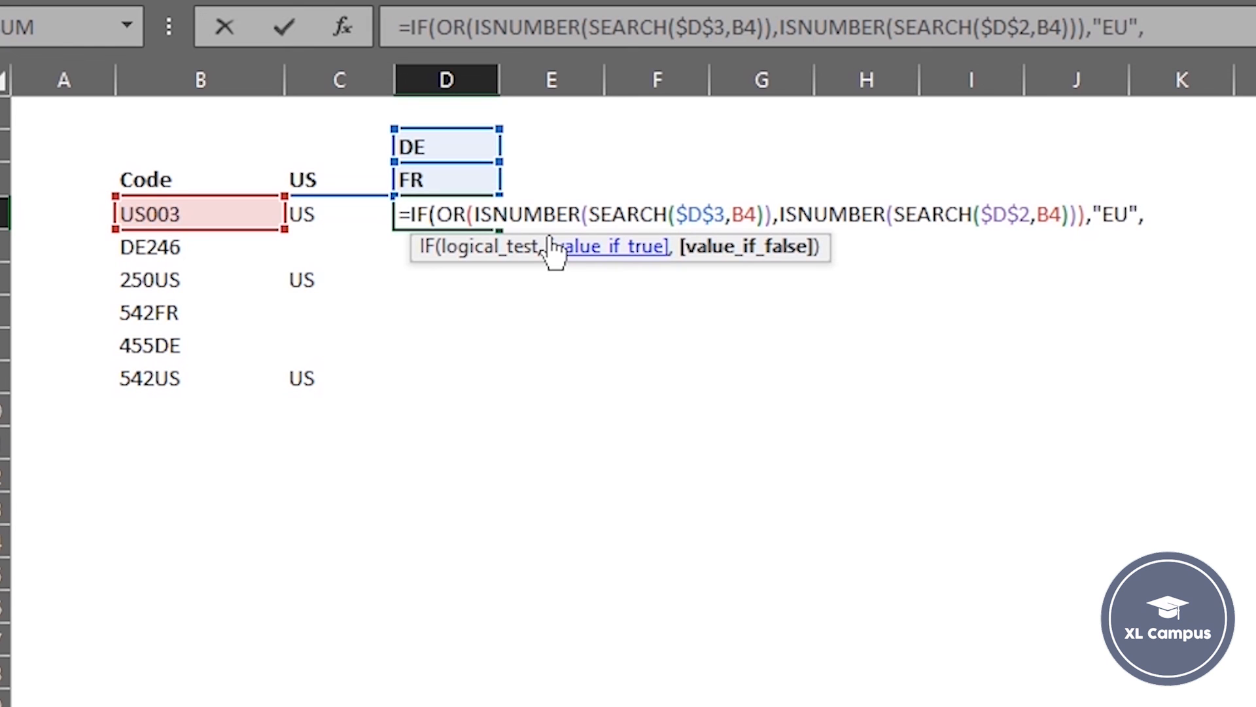
text(""))
key(Return)
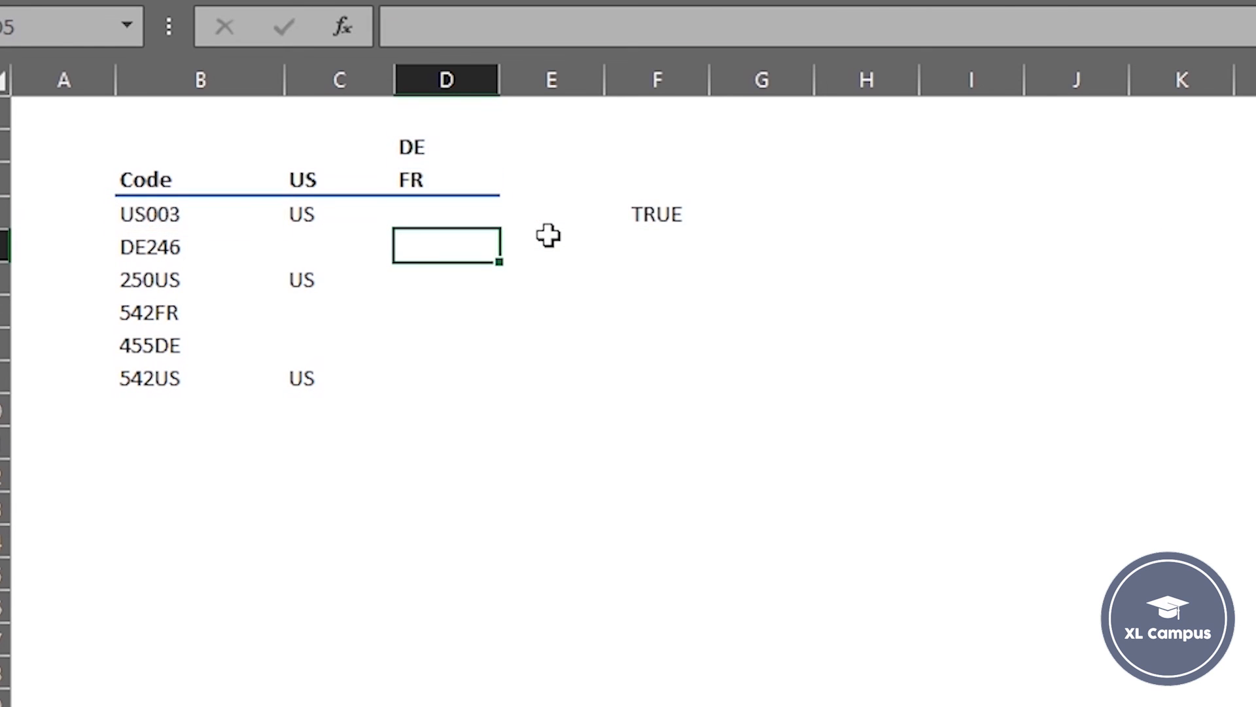
click(417, 218)
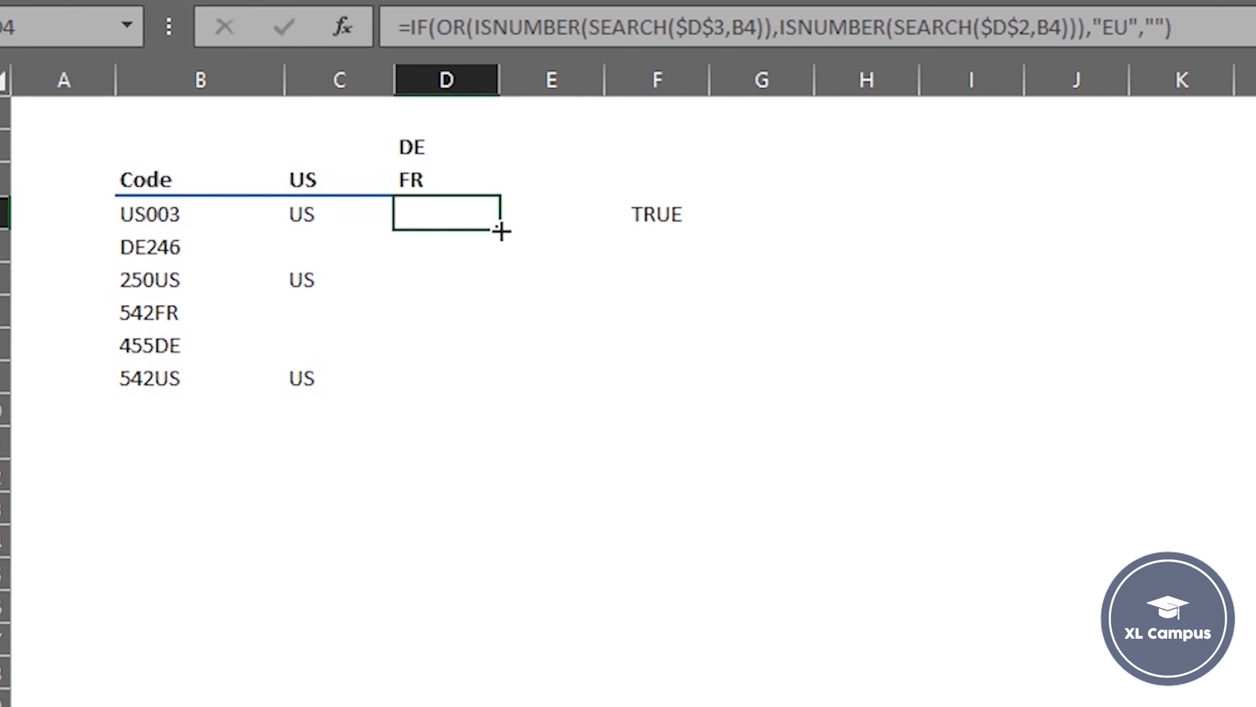
drag(501, 231, 488, 386)
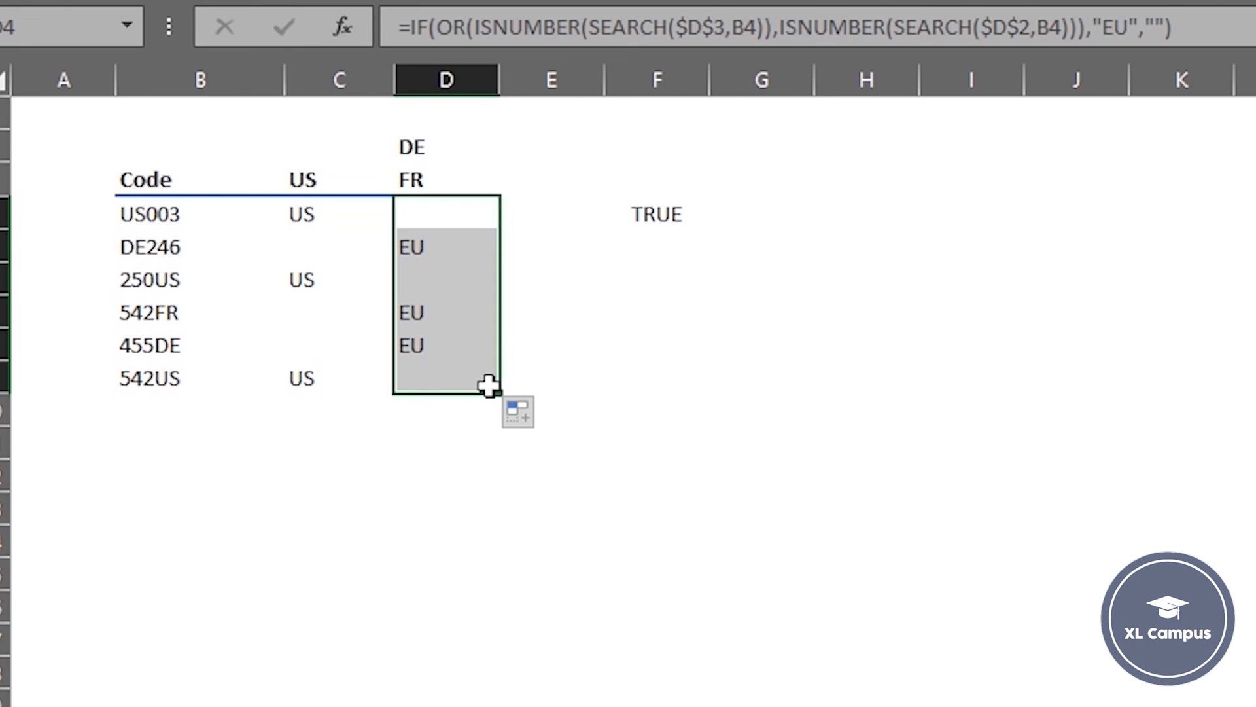
- Check the results in D5 and D7 of the DE/FR column against their codes
click(428, 248)
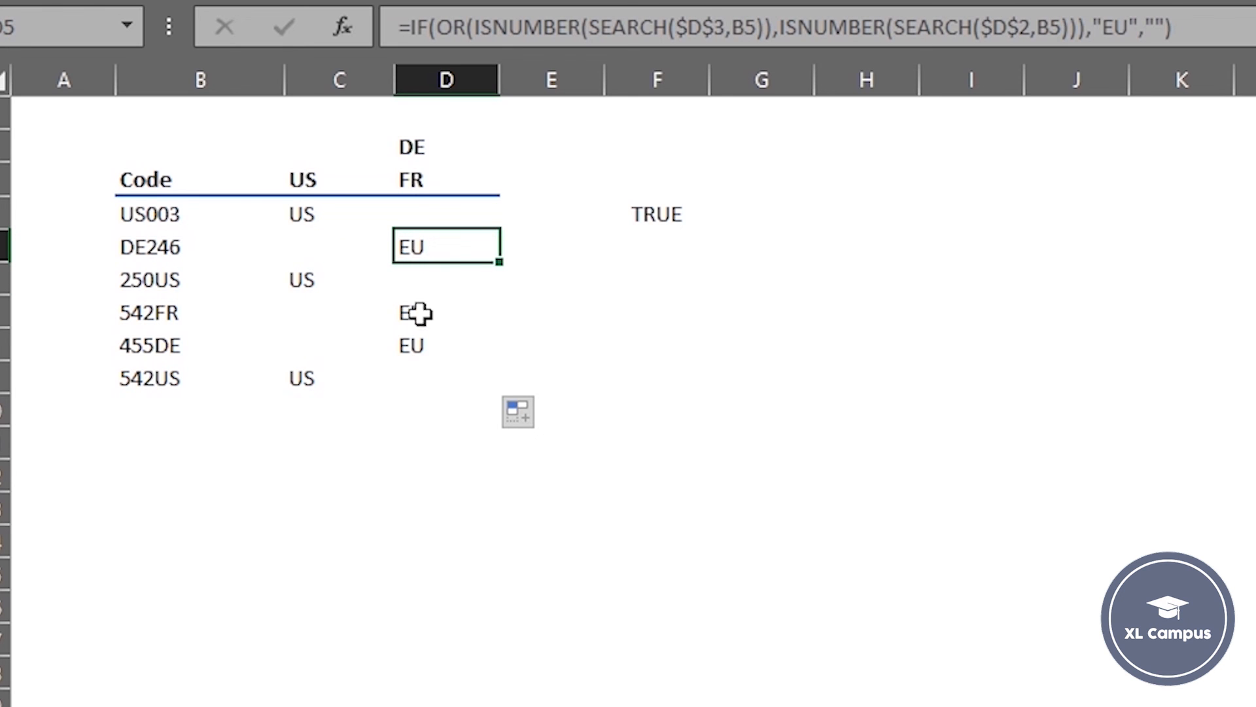
click(182, 313)
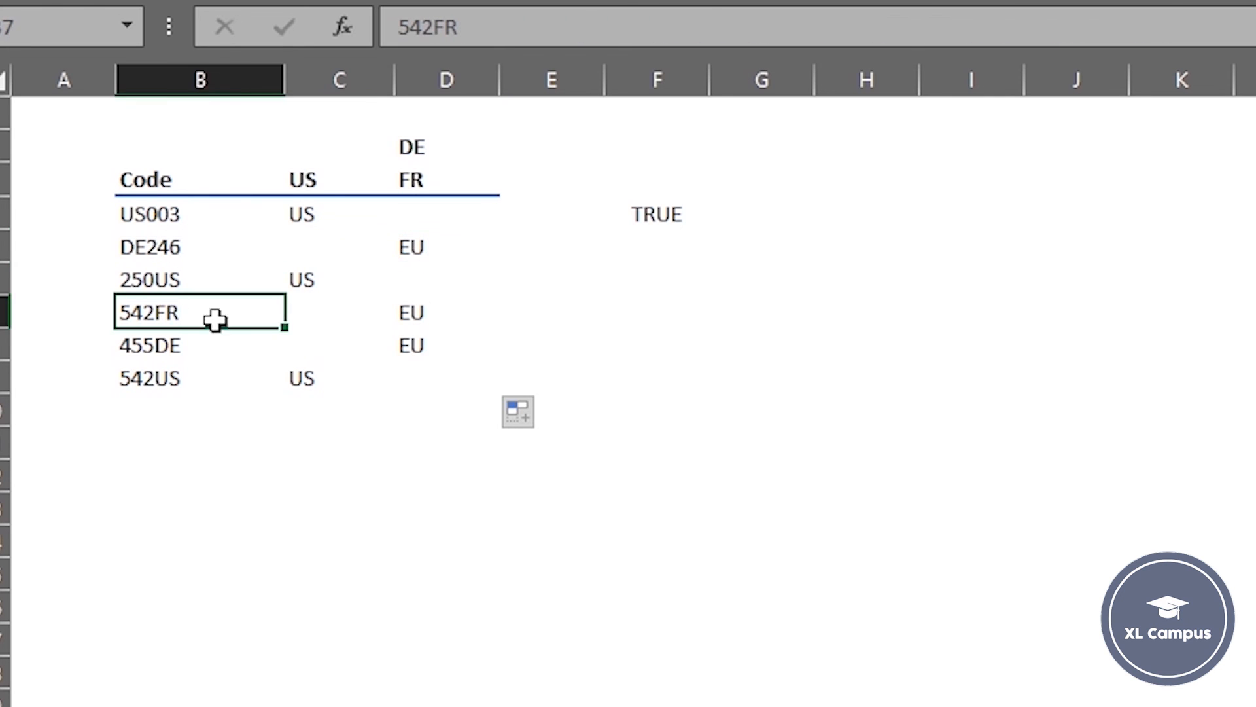
click(440, 318)
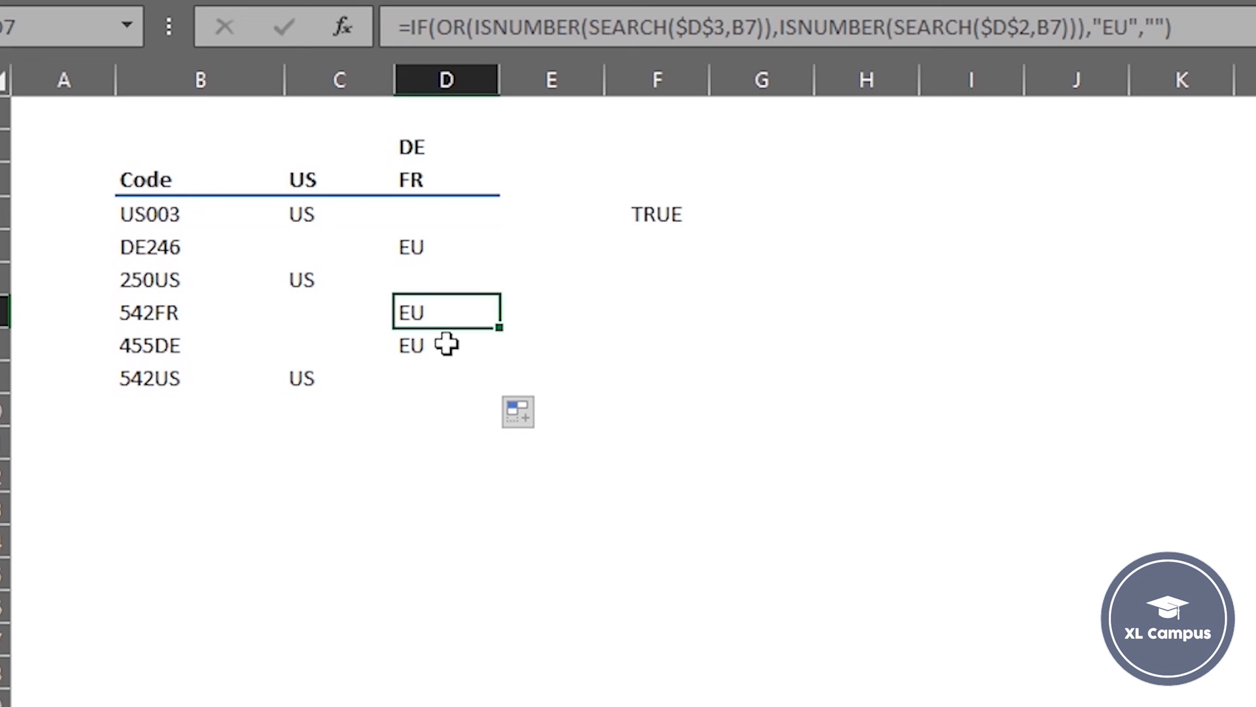
- Clear the helper ISNUMBER formula from cell F4
click(626, 215)
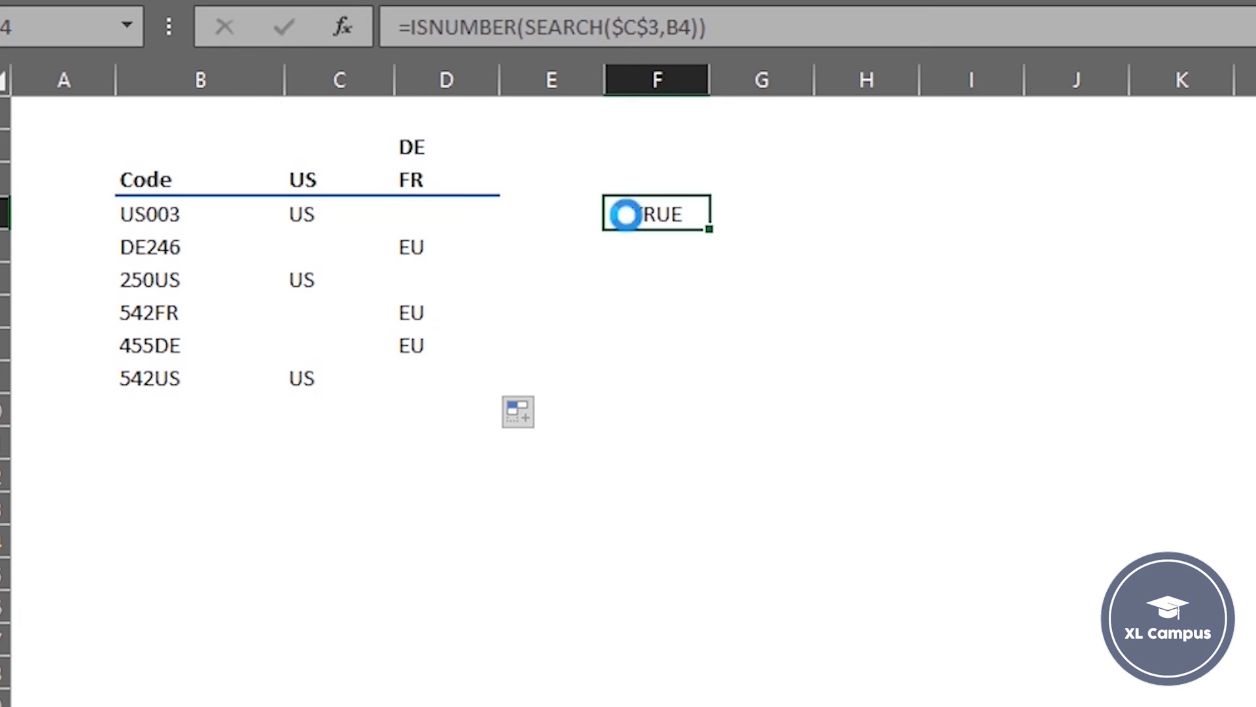
key(Delete)
key(Left)
key(Left)
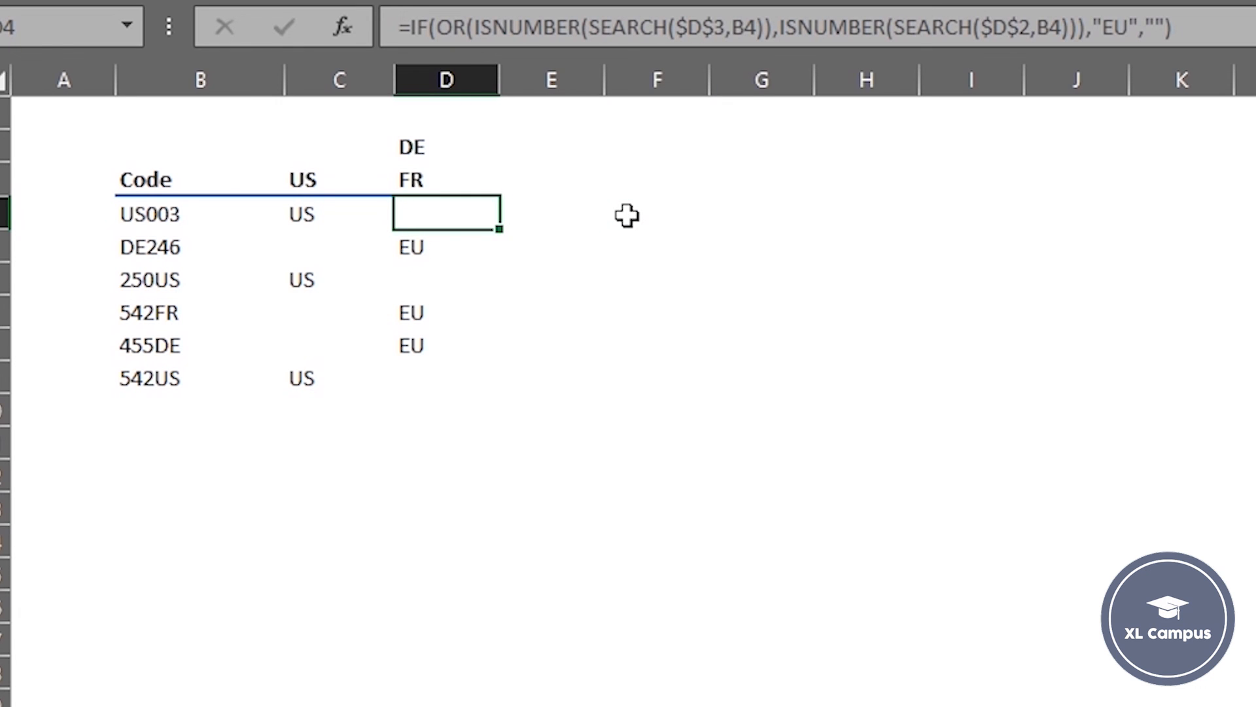
click(627, 215)
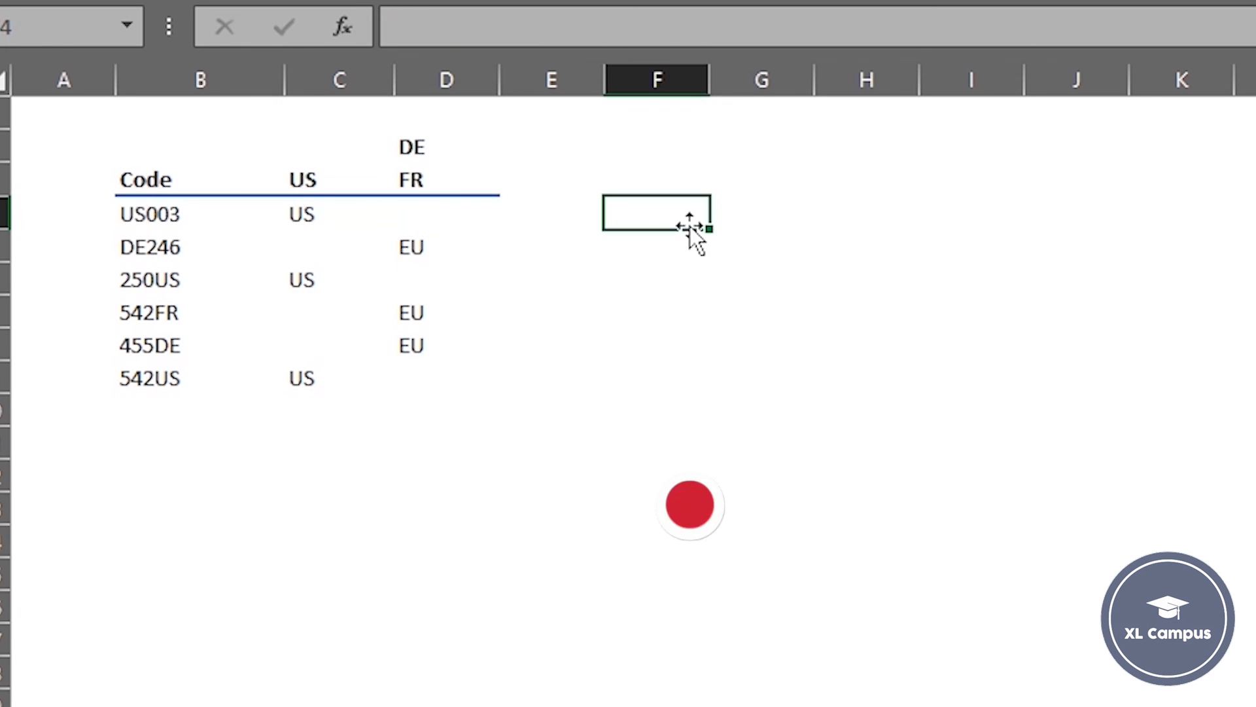